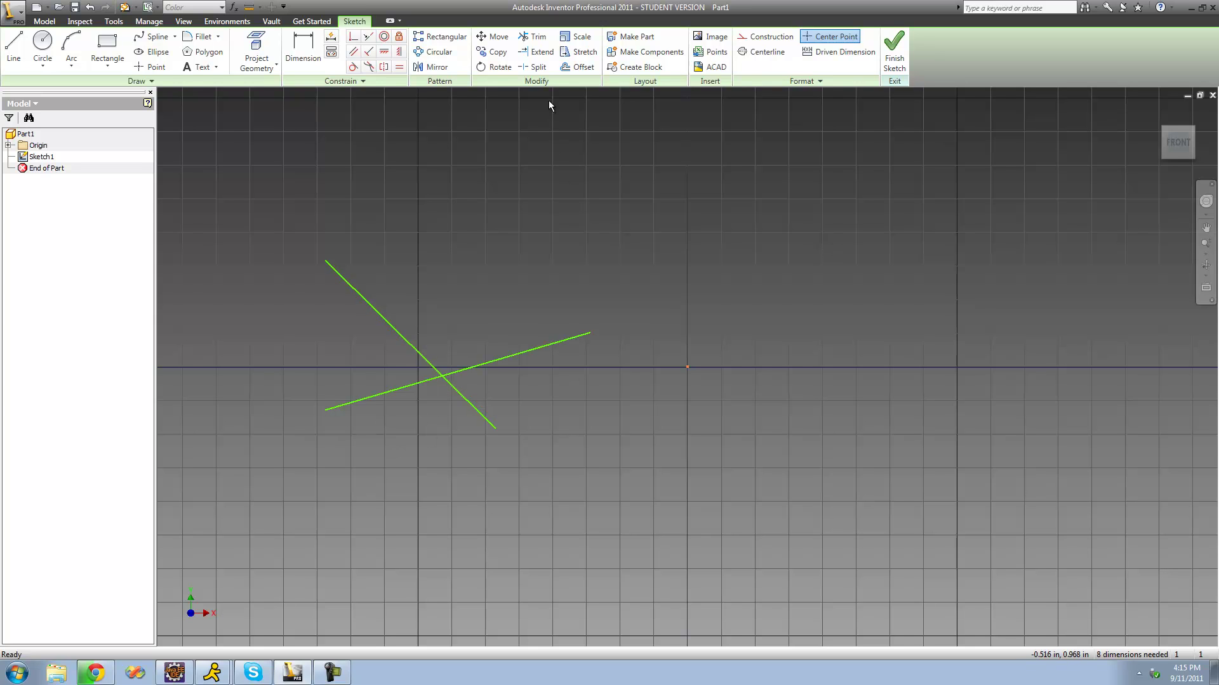
# - Split the shallow line at the crossing, re-angle its right segment, and select all lines
pyautogui.click(537, 70)
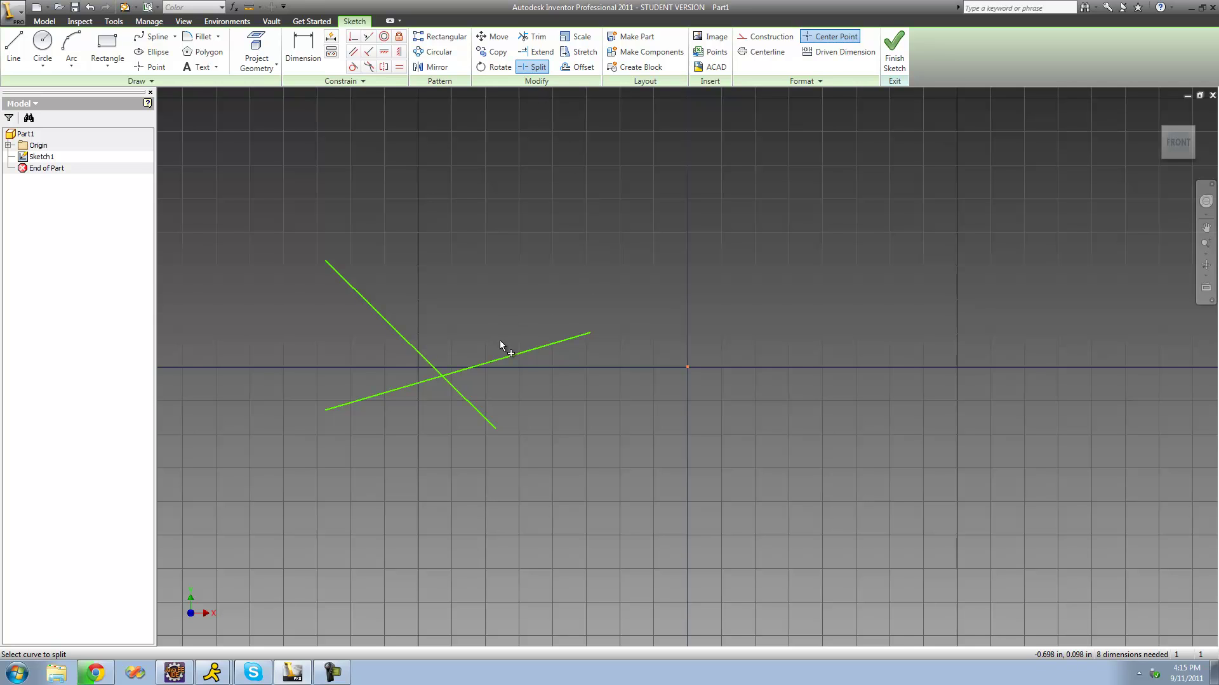
pyautogui.click(555, 344)
pyautogui.rightClick(563, 272)
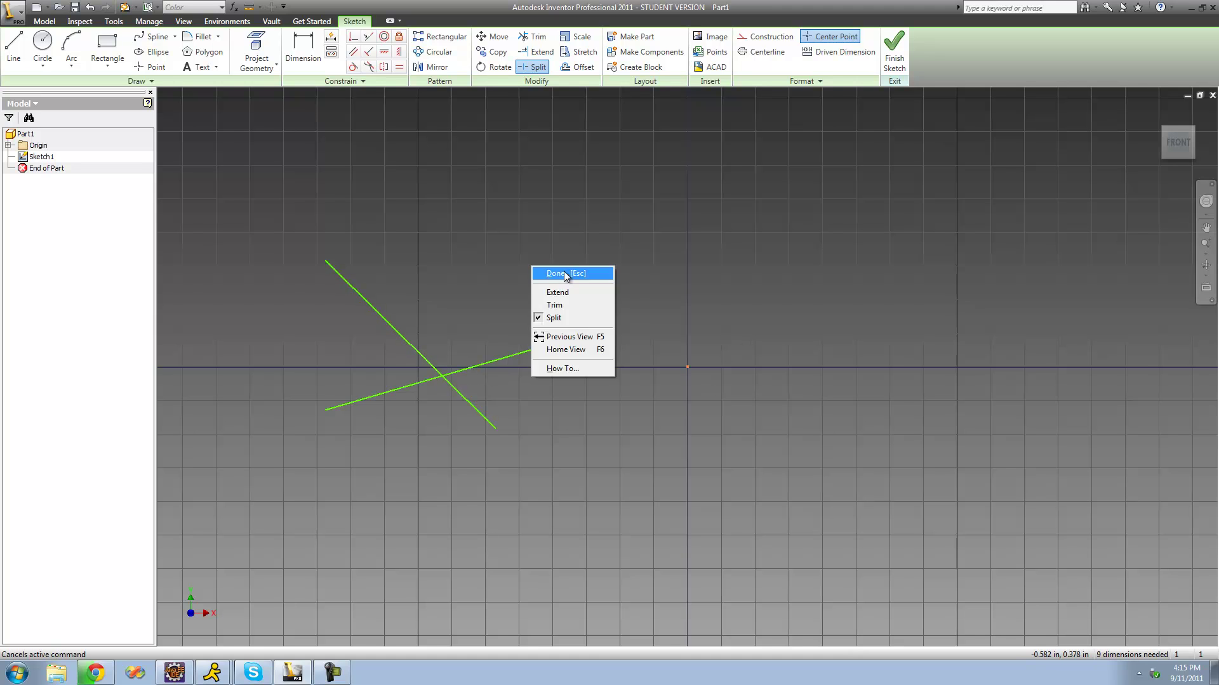
pyautogui.click(564, 273)
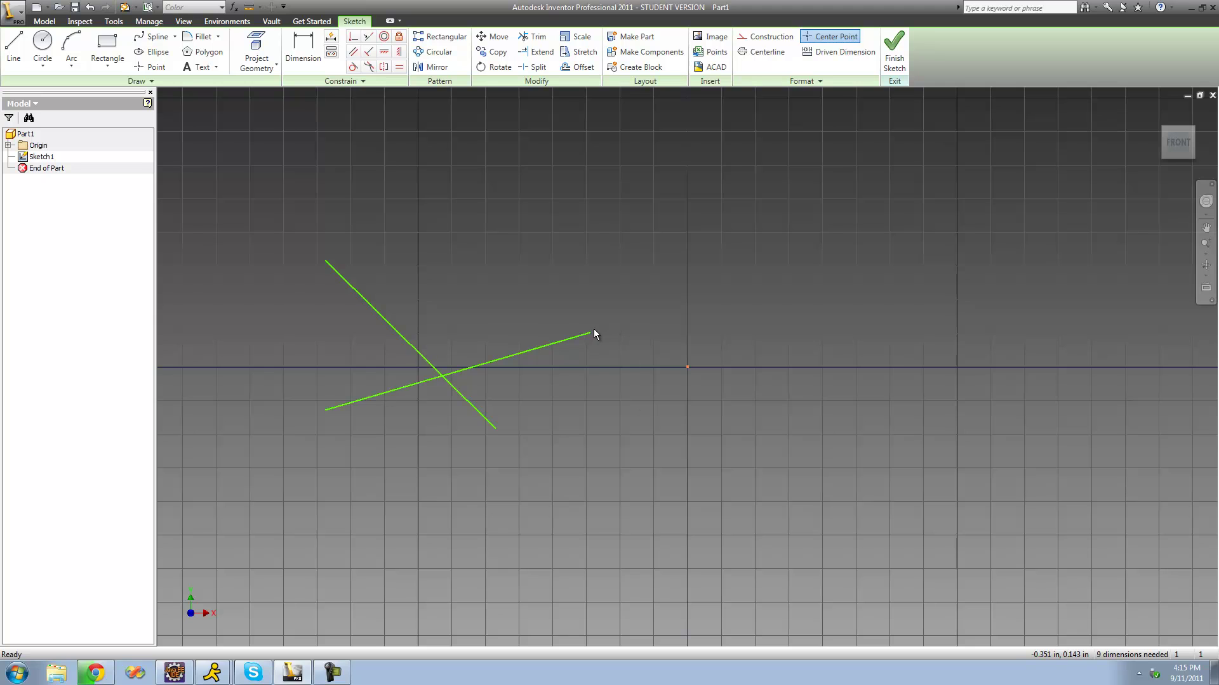
pyautogui.moveTo(591, 332); pyautogui.dragTo(520, 266)
pyautogui.moveTo(556, 449); pyautogui.dragTo(335, 292)
# - Delete the selected lines and draw a new vertical line left of the origin
pyautogui.press('Delete')
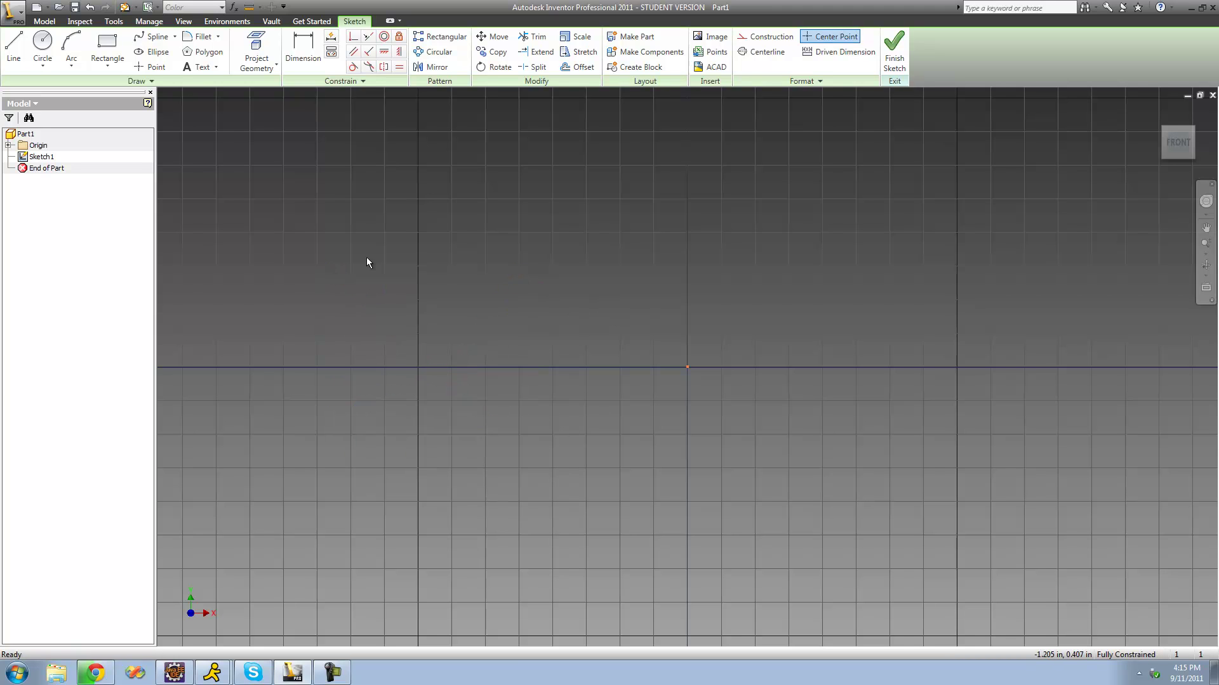
pyautogui.press('l')
pyautogui.click(453, 416)
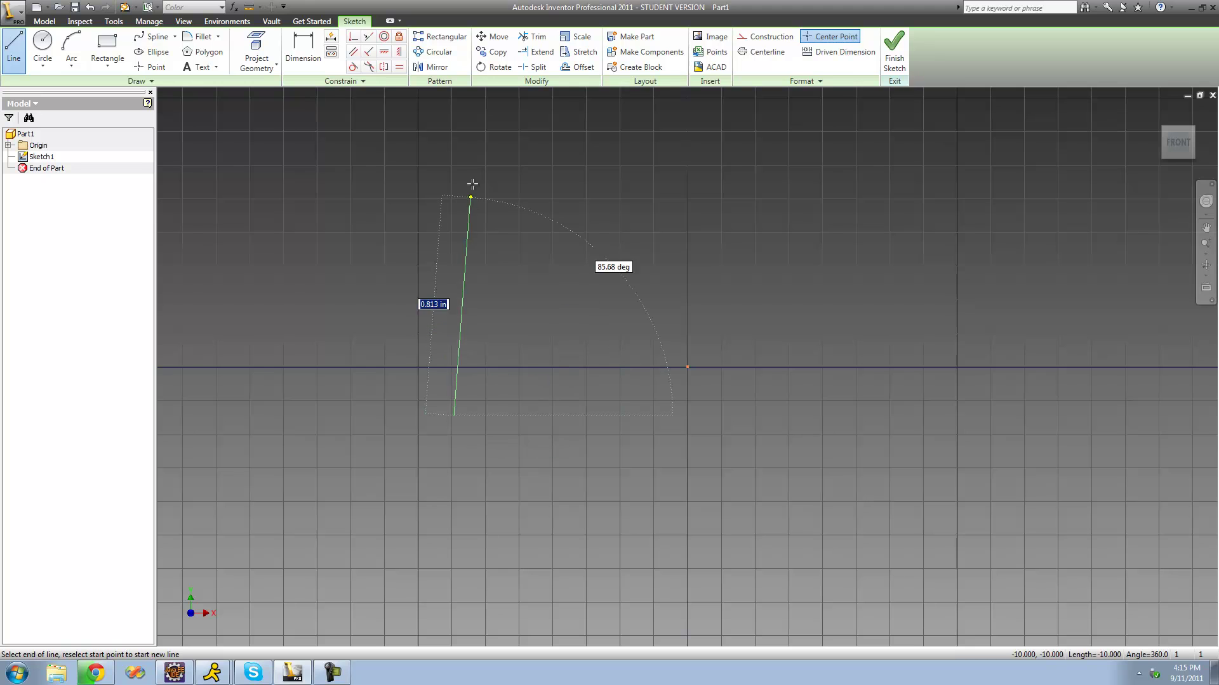
pyautogui.click(453, 182)
pyautogui.rightClick(511, 244)
pyautogui.click(538, 266)
# - Draw a horizontal line across the vertical one and show all constraints
pyautogui.click(345, 298)
pyautogui.click(540, 299)
pyautogui.rightClick(547, 235)
pyautogui.click(567, 245)
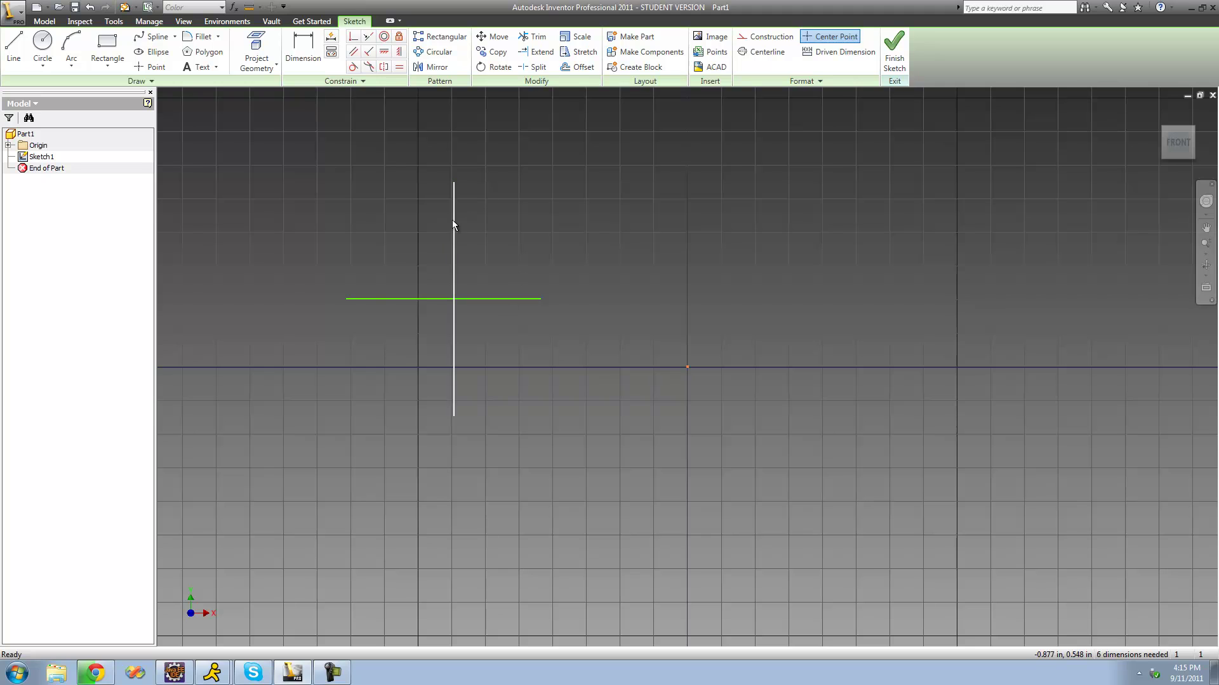
pyautogui.rightClick(542, 198)
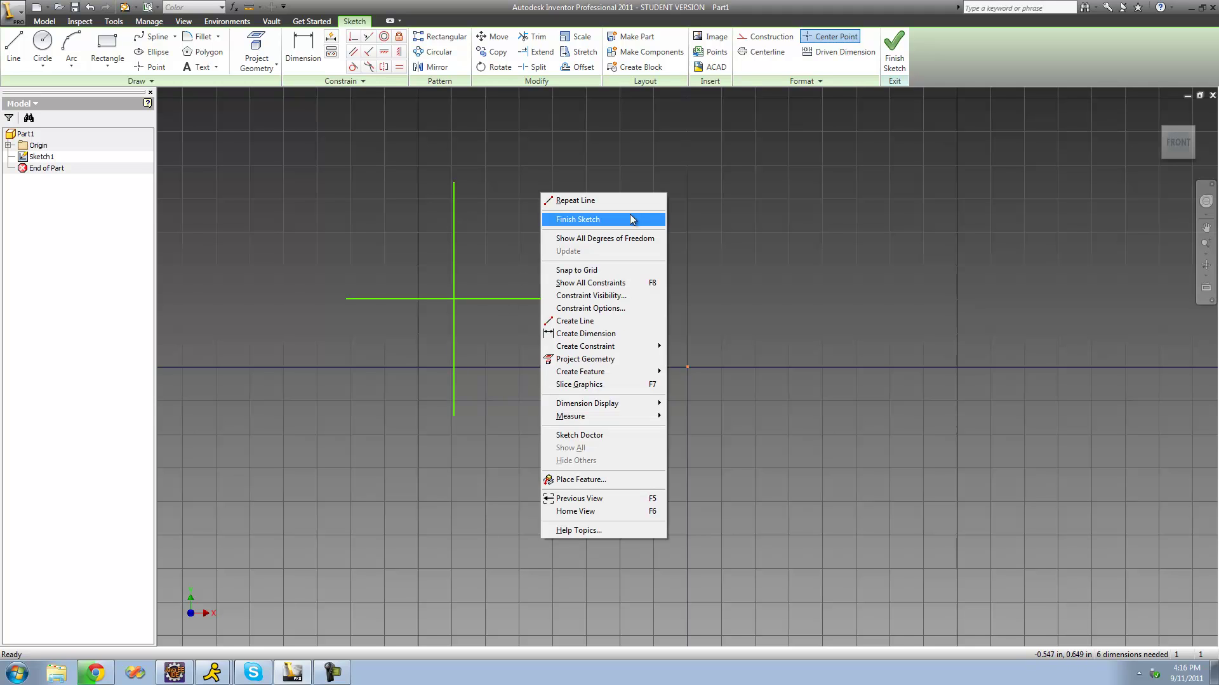
pyautogui.click(591, 283)
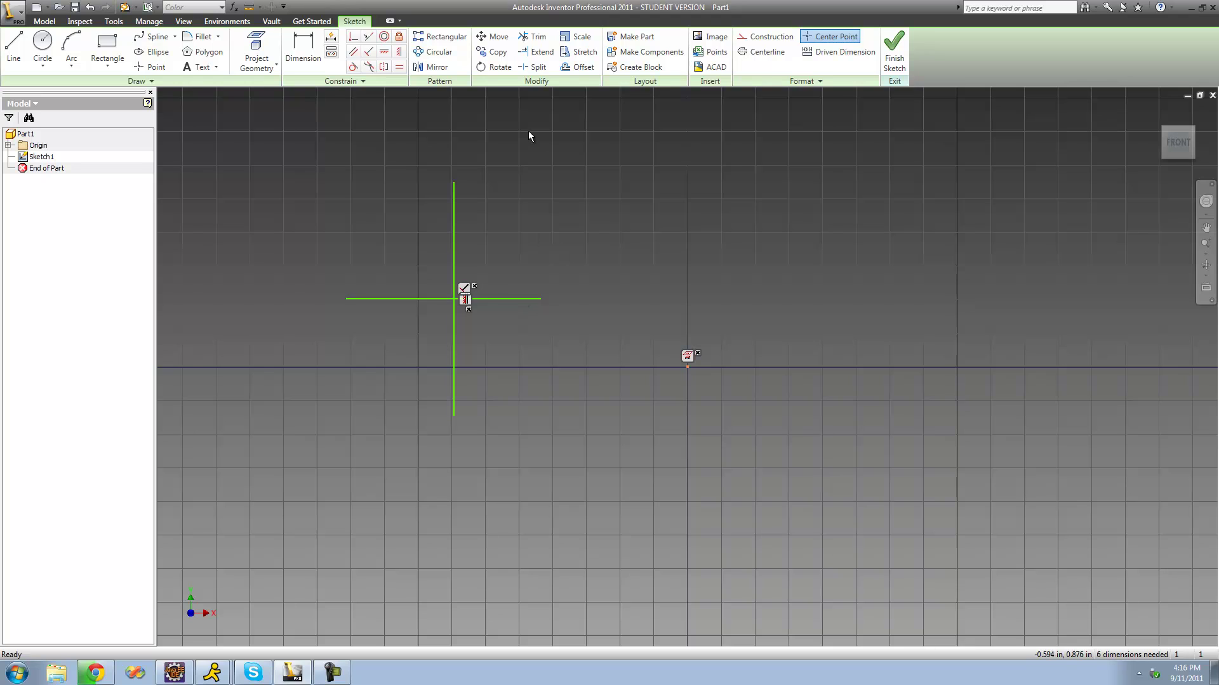
# - Split the horizontal line at the crossing and raise its end higher up the vertical
pyautogui.click(534, 66)
pyautogui.click(498, 299)
pyautogui.rightClick(521, 237)
pyautogui.click(539, 246)
pyautogui.moveTo(539, 299); pyautogui.dragTo(551, 262)
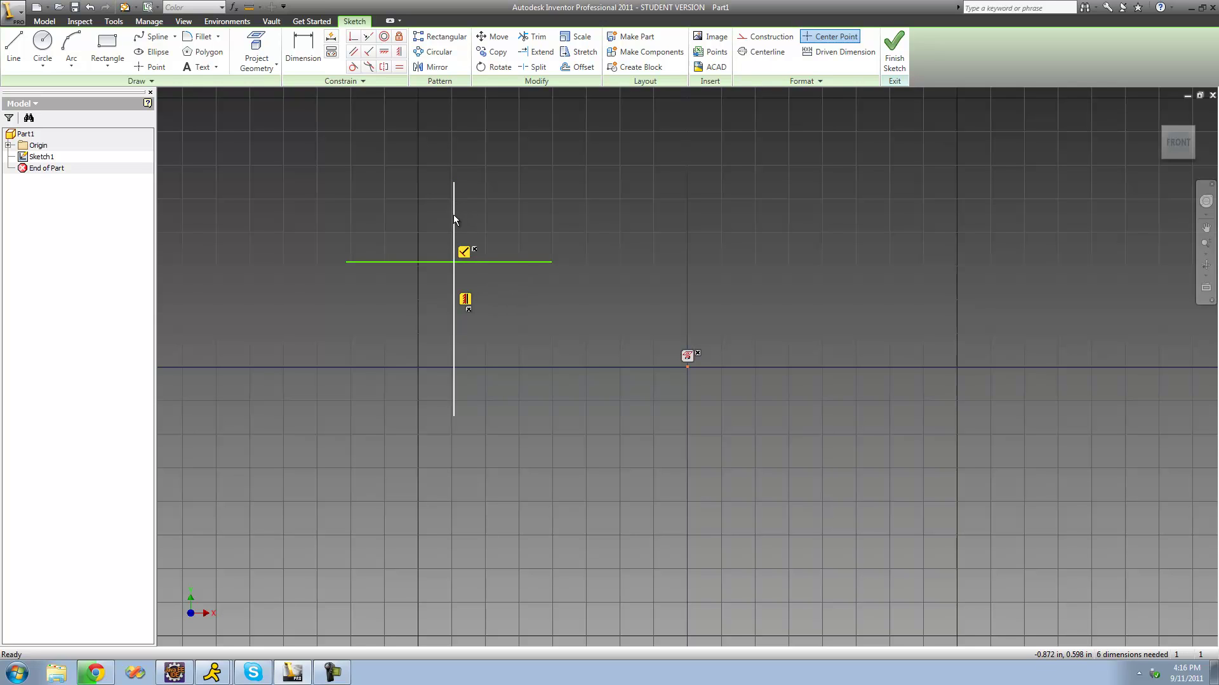
# - Hide all constraints and delete both lines of the cross
pyautogui.rightClick(552, 192)
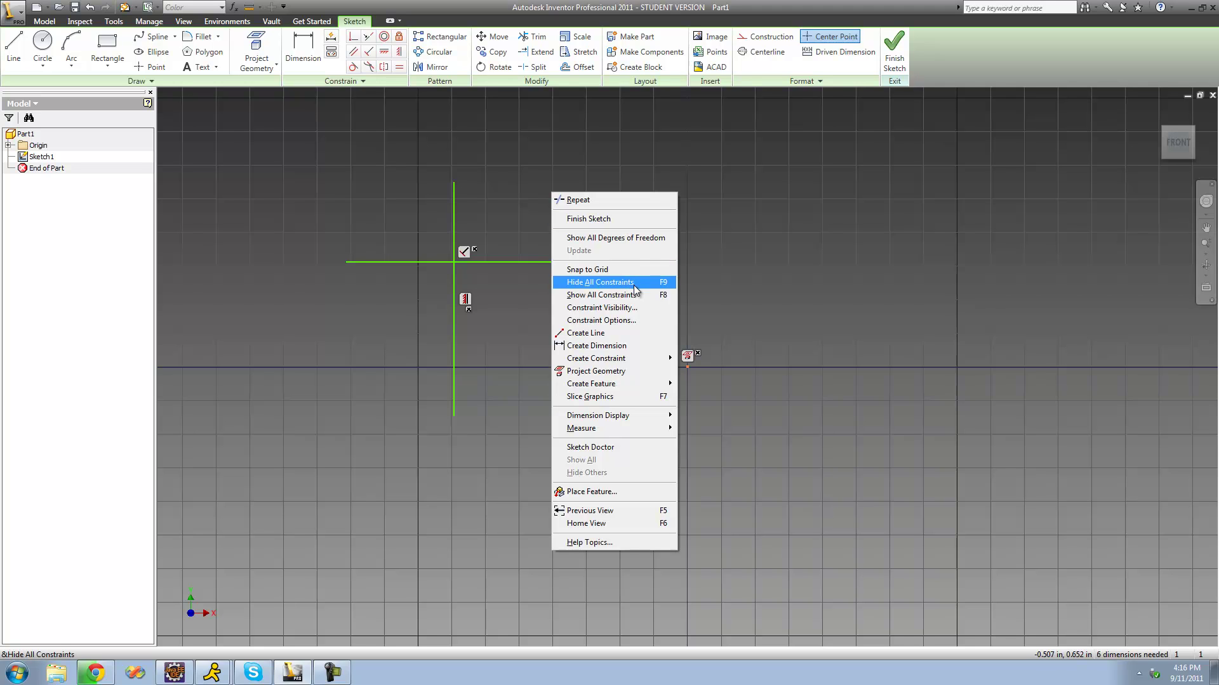
pyautogui.click(636, 283)
pyautogui.moveTo(595, 419); pyautogui.dragTo(391, 150)
pyautogui.press('Delete')
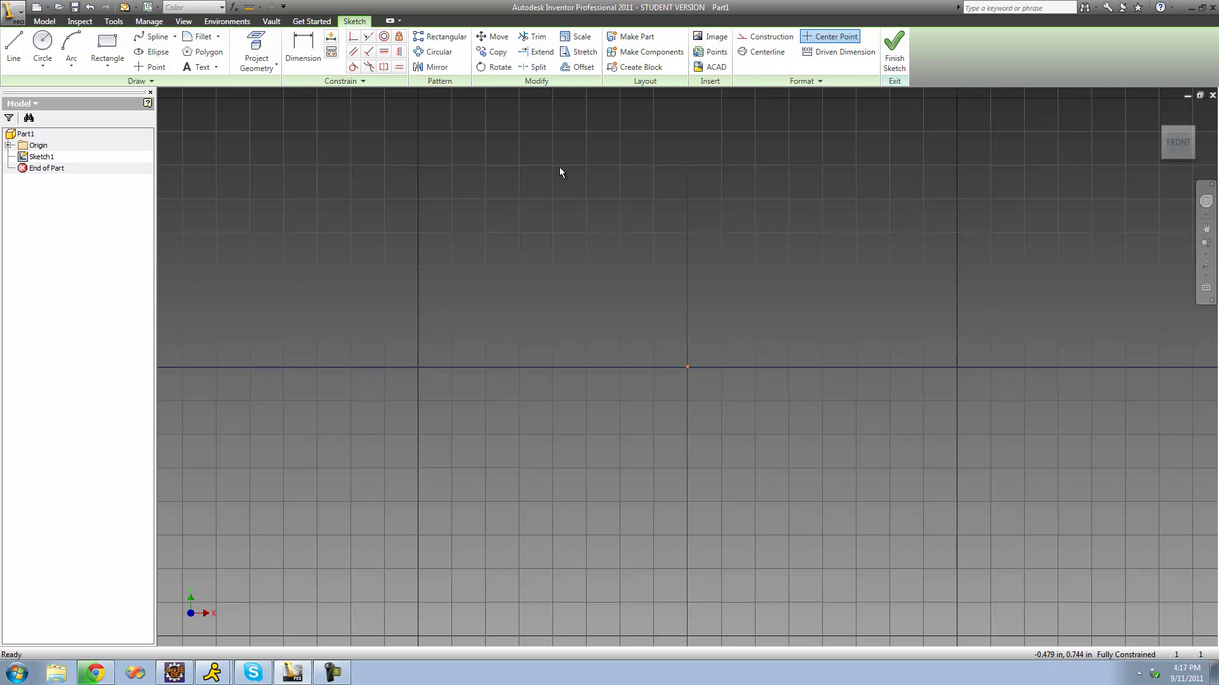
# - Draw a closed ten-segment M-shaped zigzag outline spanning the sketch origin
pyautogui.press('l')
pyautogui.click(427, 375)
pyautogui.click(471, 218)
pyautogui.click(632, 342)
pyautogui.click(772, 243)
pyautogui.click(849, 446)
pyautogui.click(736, 533)
pyautogui.click(623, 407)
pyautogui.click(518, 518)
pyautogui.click(422, 446)
pyautogui.click(427, 375)
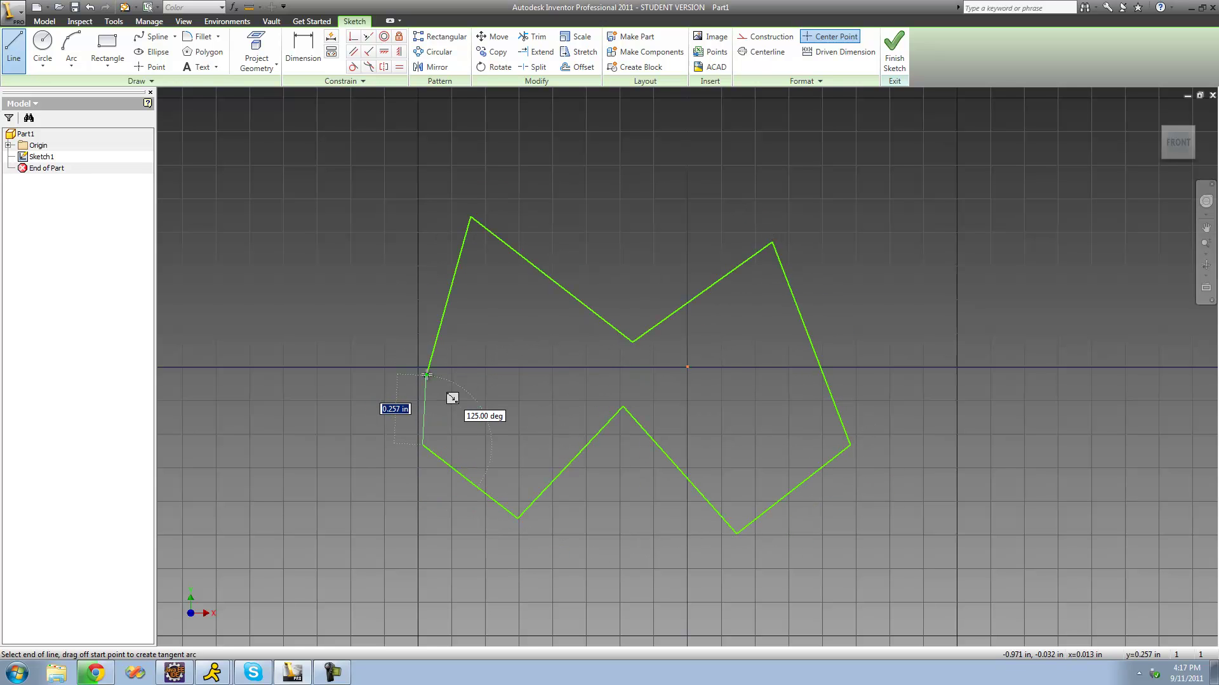
pyautogui.rightClick(492, 365)
pyautogui.click(521, 373)
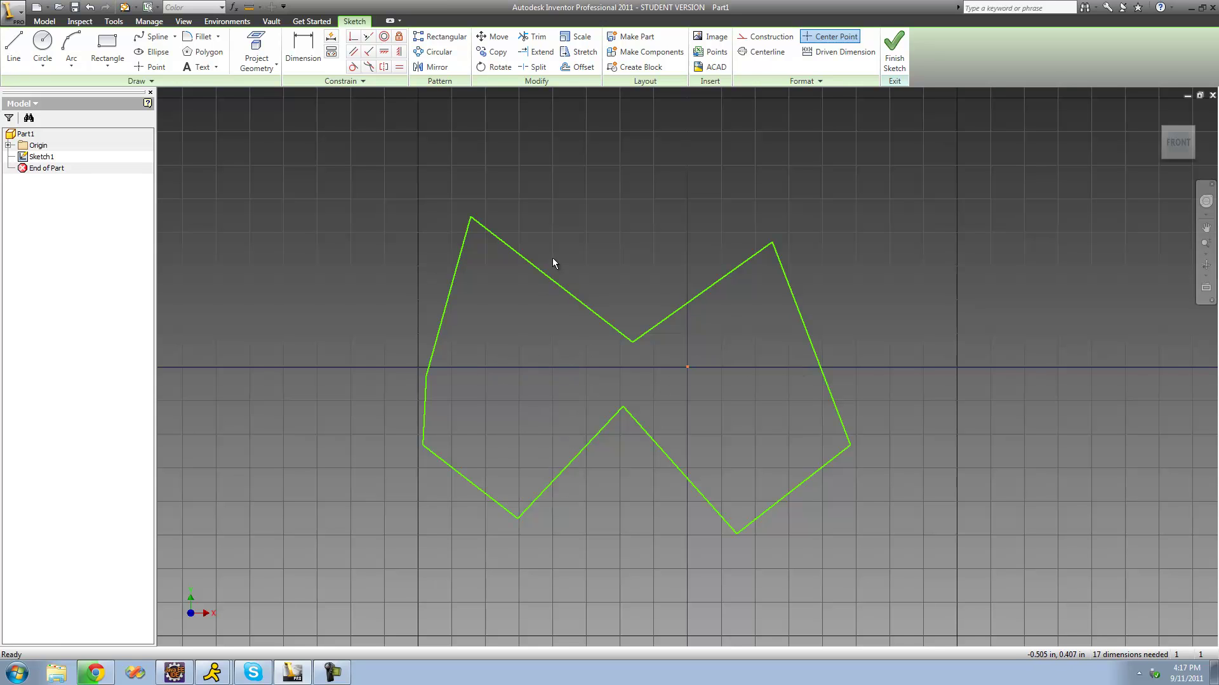
# - Scale the whole M outline by a factor of .5 about the sketch origin
pyautogui.click(577, 36)
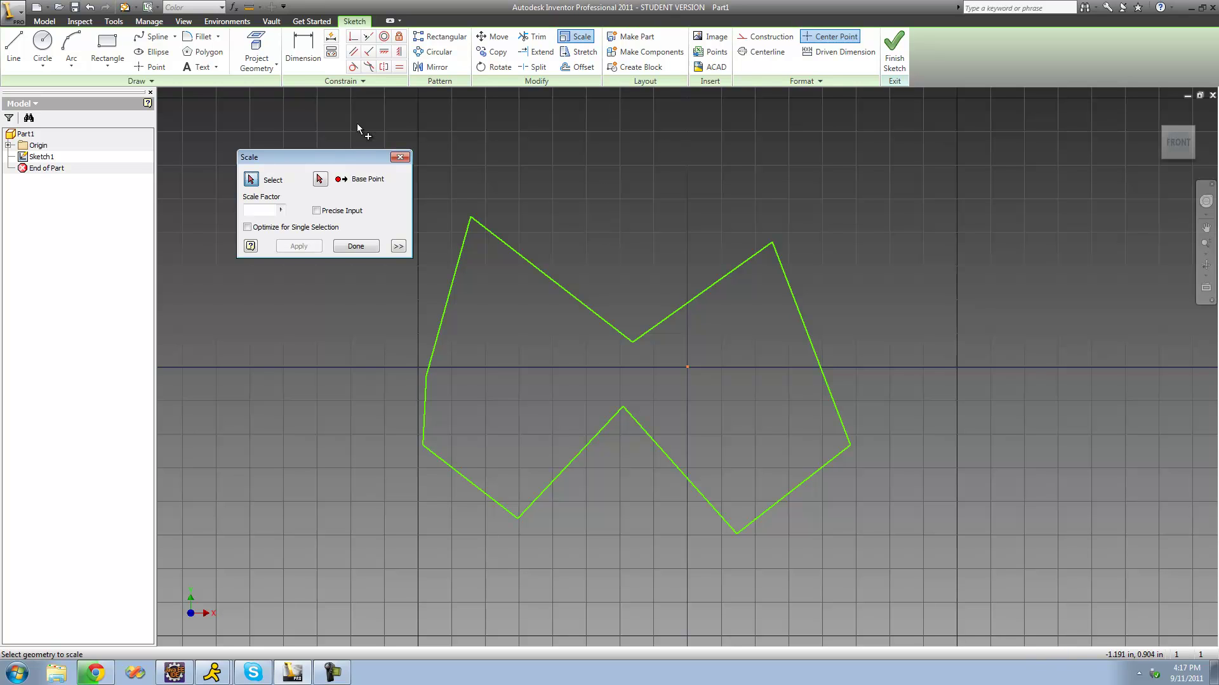
pyautogui.moveTo(329, 155); pyautogui.dragTo(311, 138)
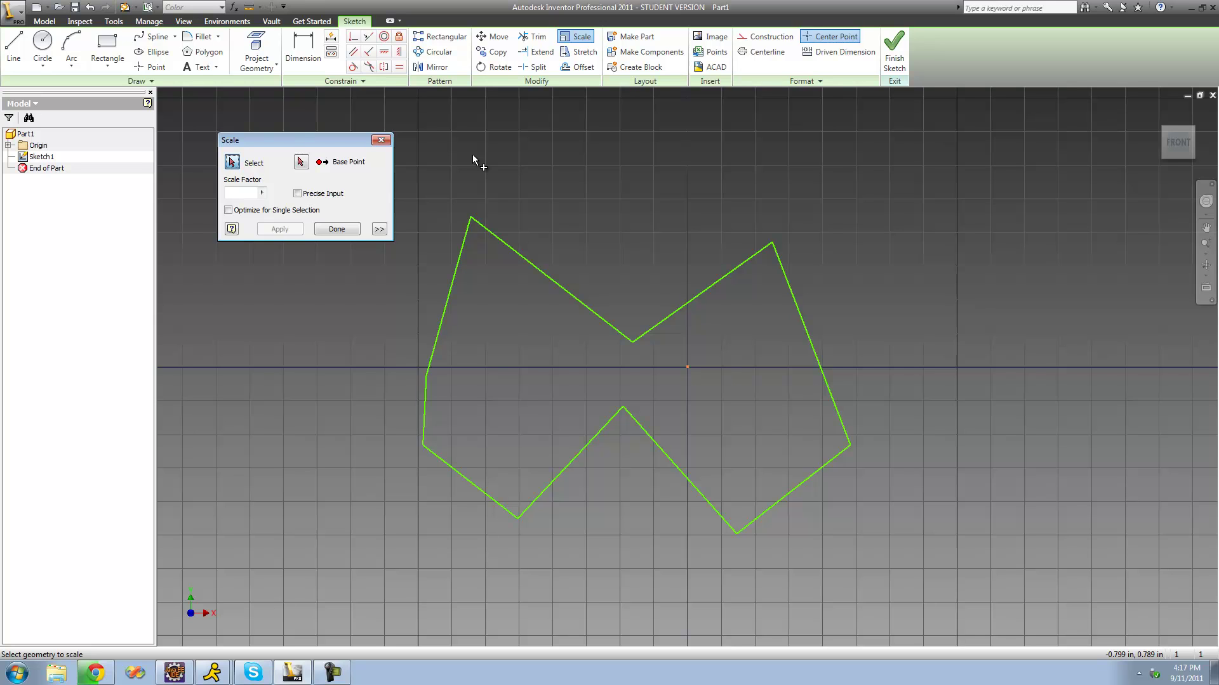
pyautogui.moveTo(851, 575)
pyautogui.mouseDown()
pyautogui.moveTo(789, 421)
pyautogui.moveTo(533, 244)
pyautogui.moveTo(420, 212)
pyautogui.mouseUp()
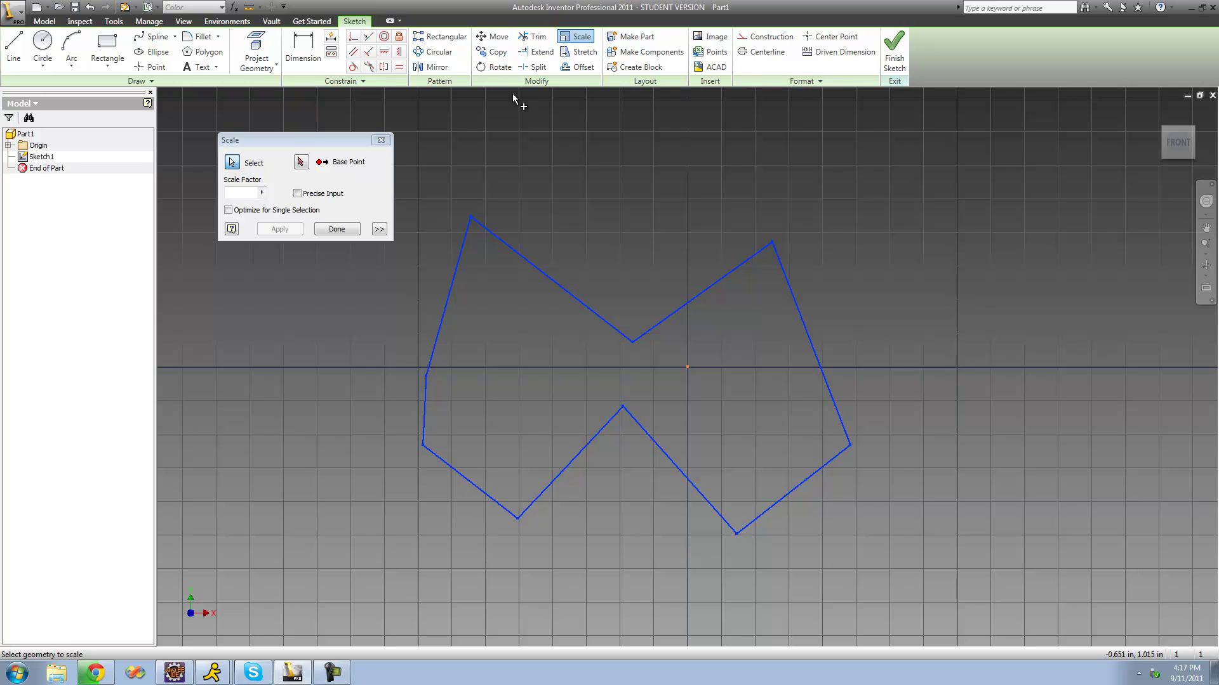
pyautogui.click(301, 163)
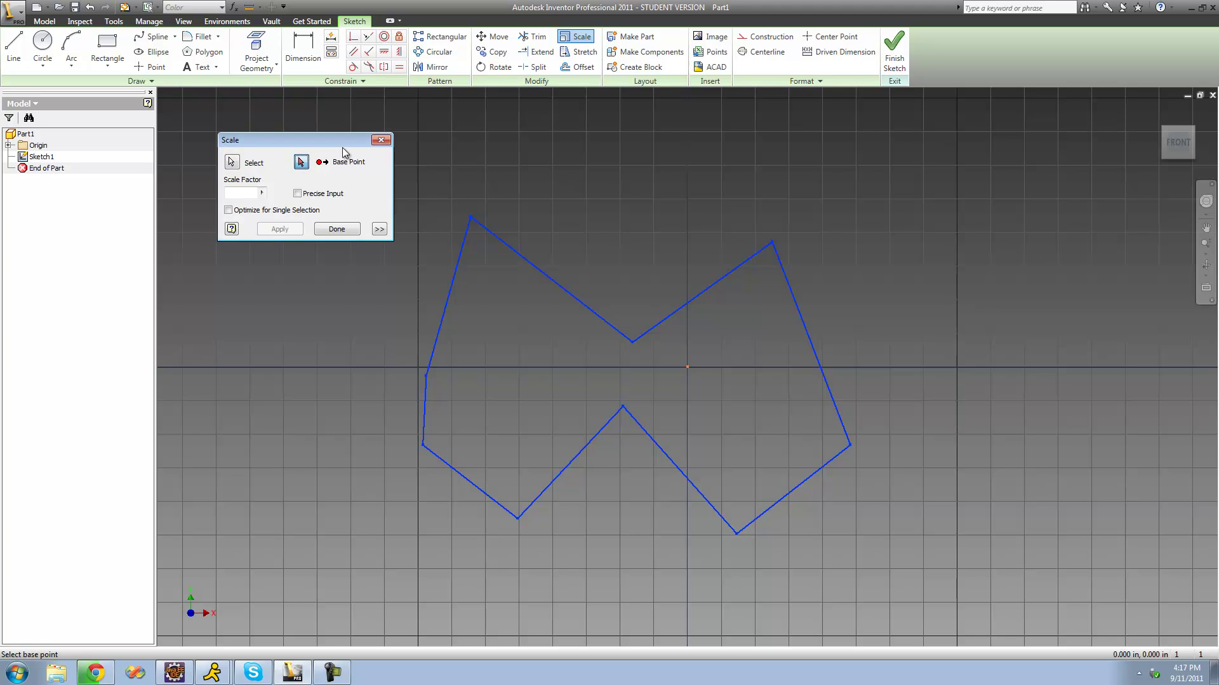
pyautogui.click(686, 367)
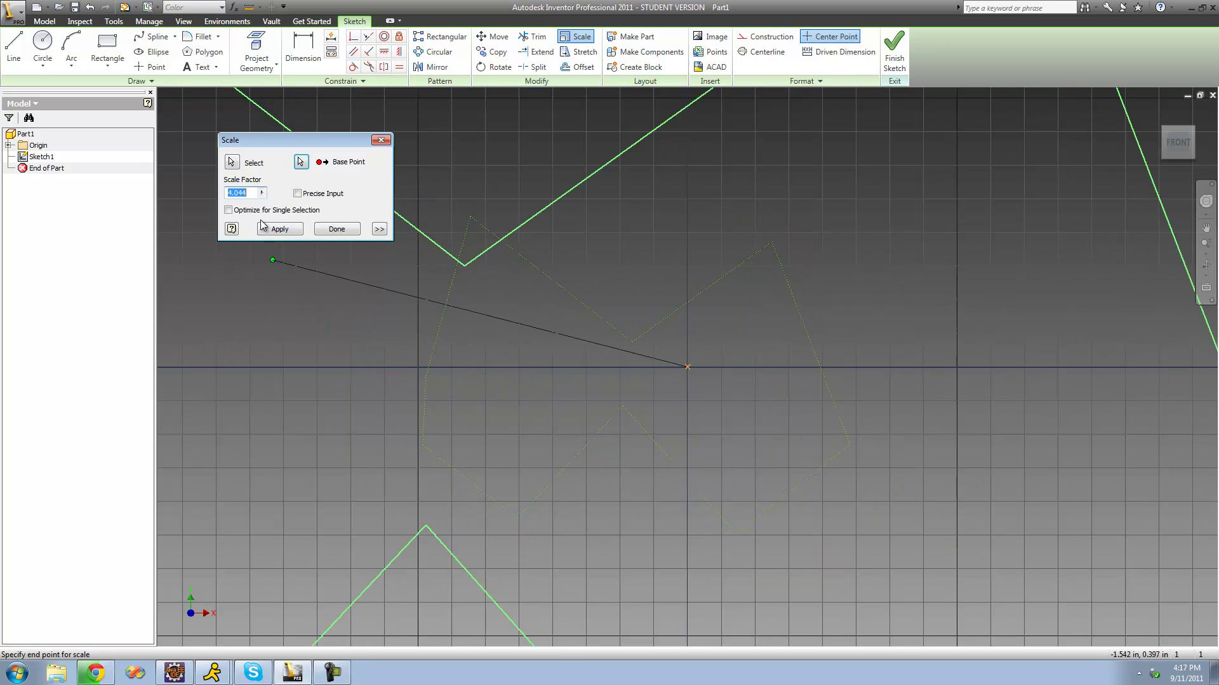
pyautogui.click(252, 193)
pyautogui.press('BackSpace')
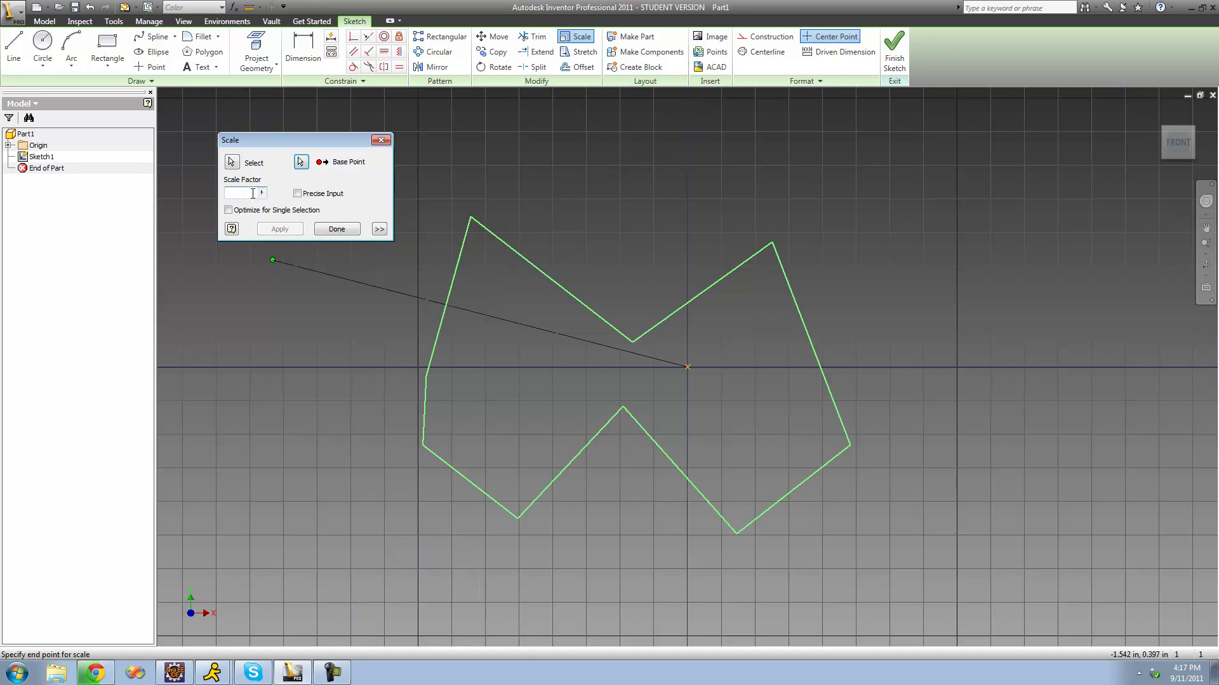
pyautogui.write('.5')
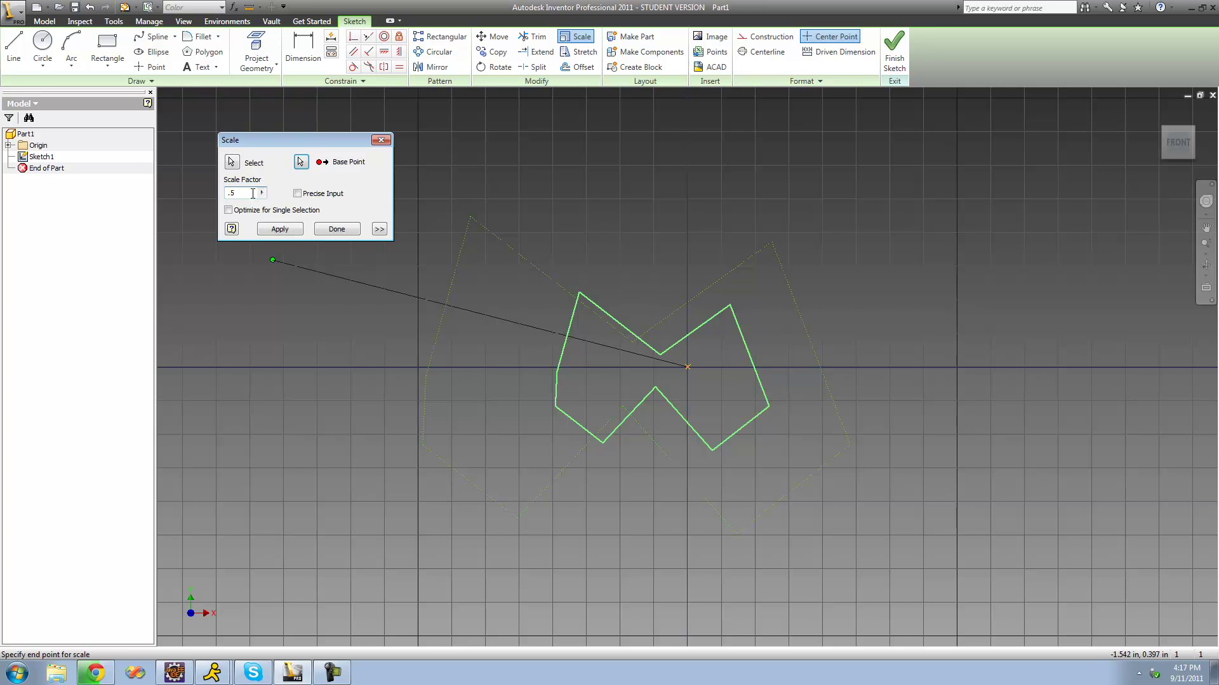
pyautogui.click(281, 229)
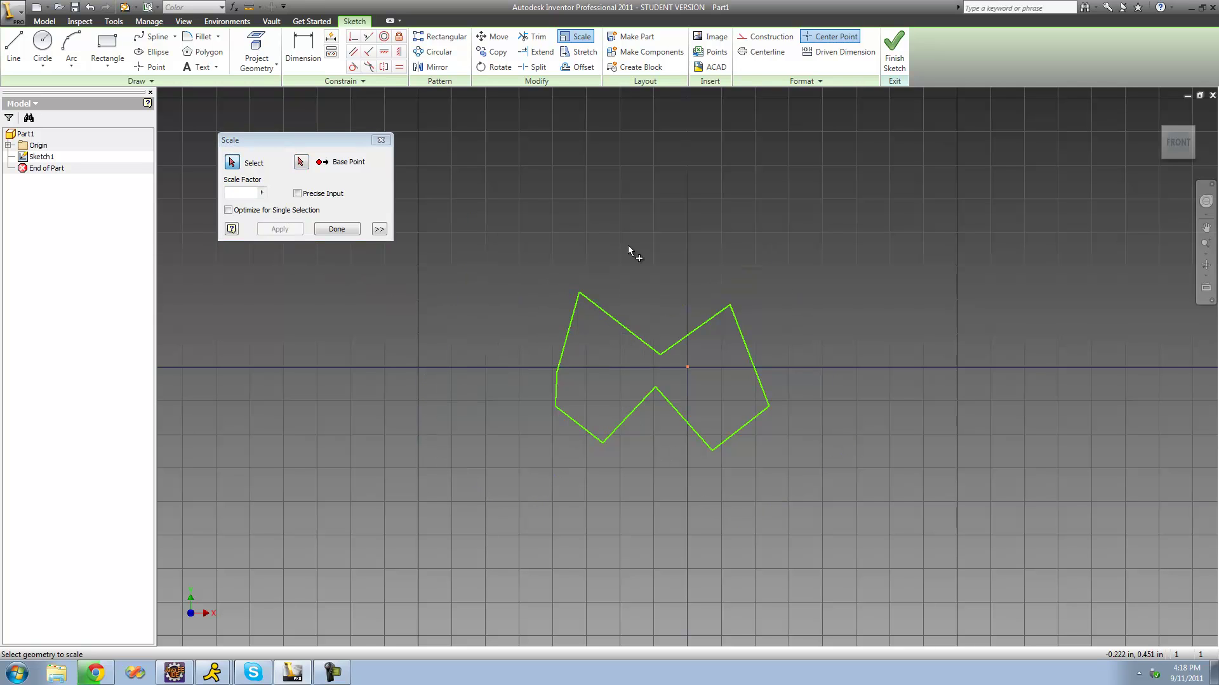
# - Scale the M outline by a factor of 4 about the sketch origin
pyautogui.moveTo(791, 460); pyautogui.dragTo(522, 253)
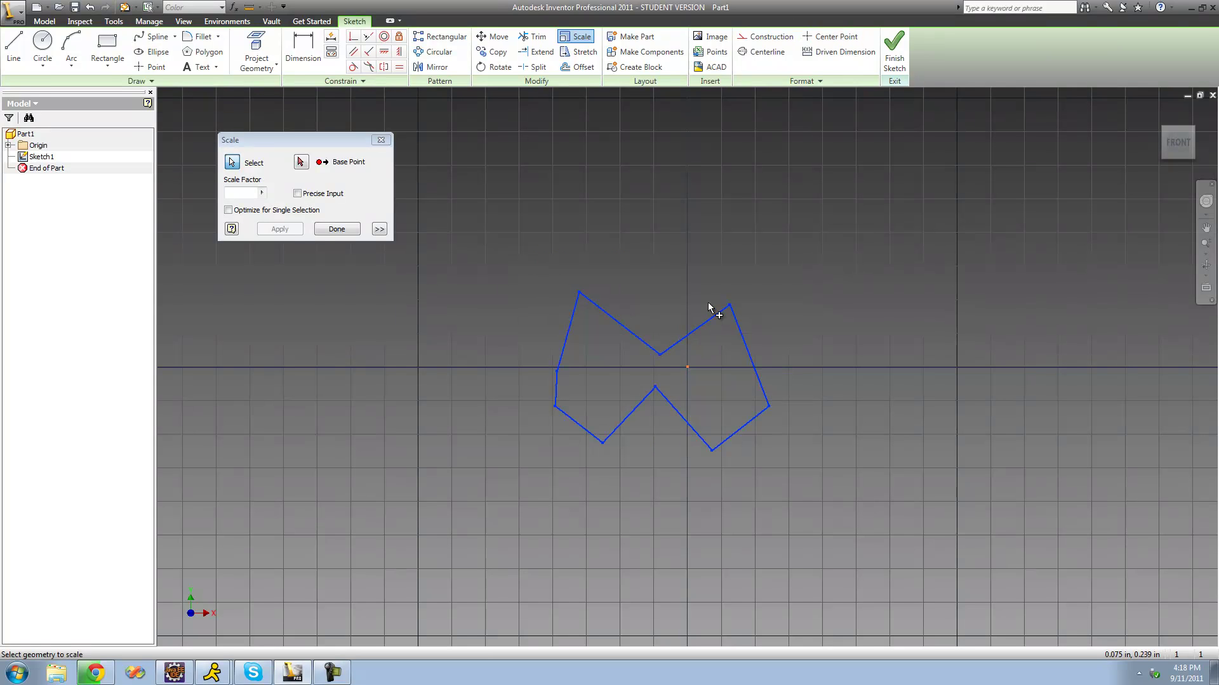
pyautogui.click(300, 162)
pyautogui.click(686, 368)
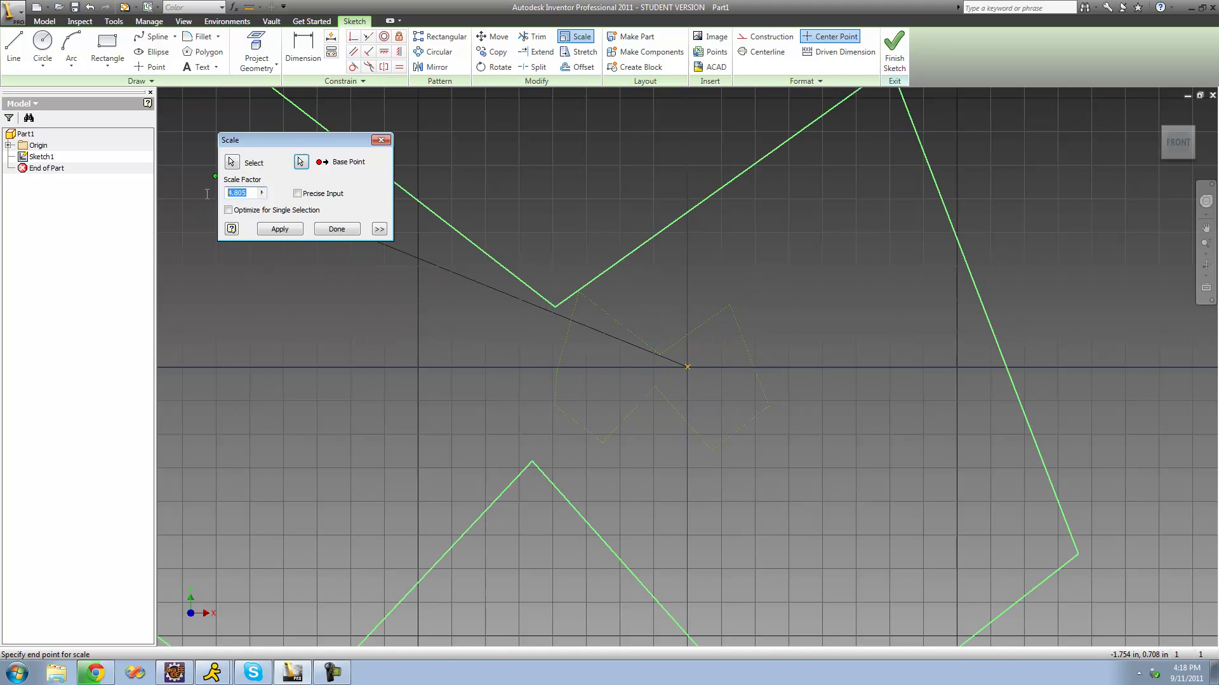
pyautogui.write('4')
pyautogui.press('BackSpace')
pyautogui.write('2')
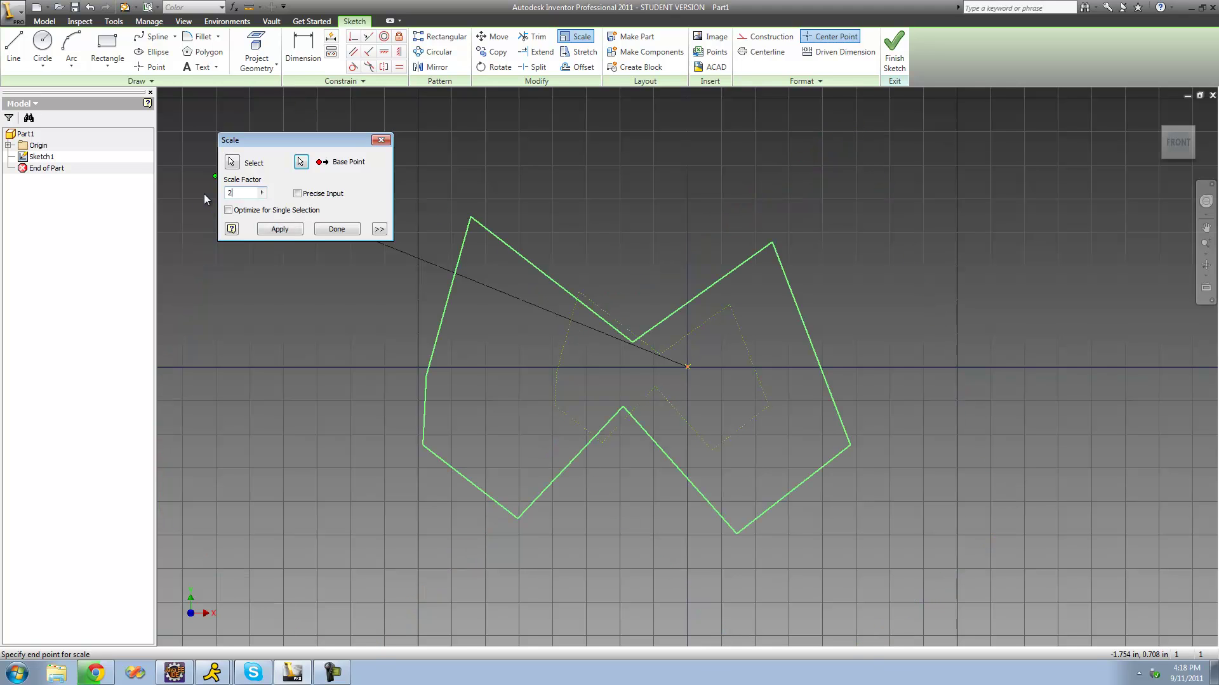
pyautogui.press('BackSpace')
pyautogui.write('4')
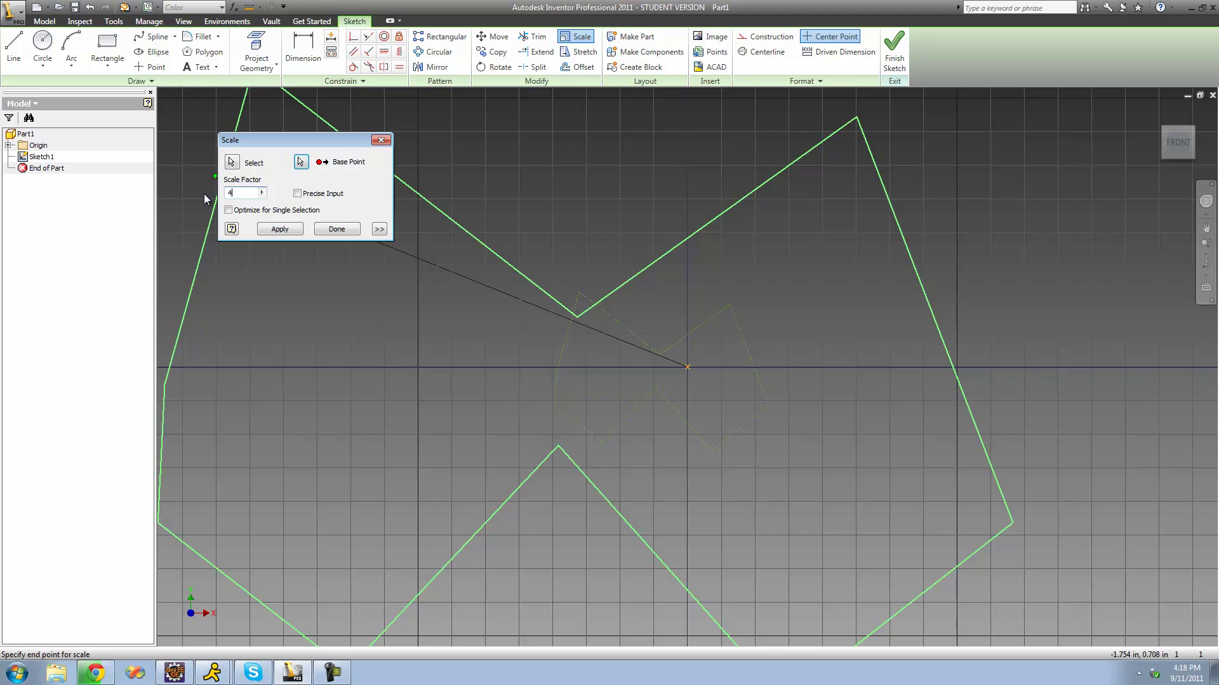
pyautogui.click(280, 229)
# - Close the Scale dialog and delete every line of the enlarged polygon
pyautogui.click(382, 140)
pyautogui.scroll(2, 593, 261)
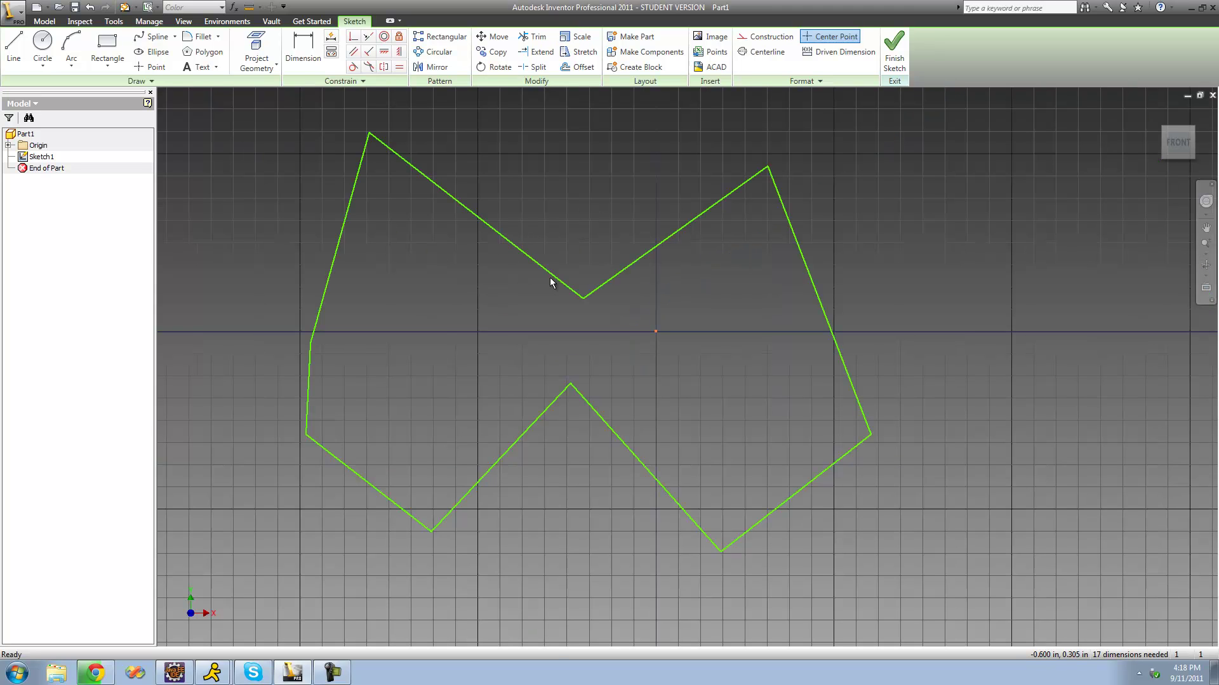
pyautogui.moveTo(889, 564)
pyautogui.mouseDown()
pyautogui.moveTo(724, 359)
pyautogui.moveTo(325, 135)
pyautogui.mouseUp()
pyautogui.press('Delete')
pyautogui.moveTo(362, 489); pyautogui.dragTo(295, 352)
pyautogui.press('Delete')
# - Draw a two-corner rectangle left of the origin above the horizontal axis, then start Stretch
pyautogui.scroll(-3, 321, 311)
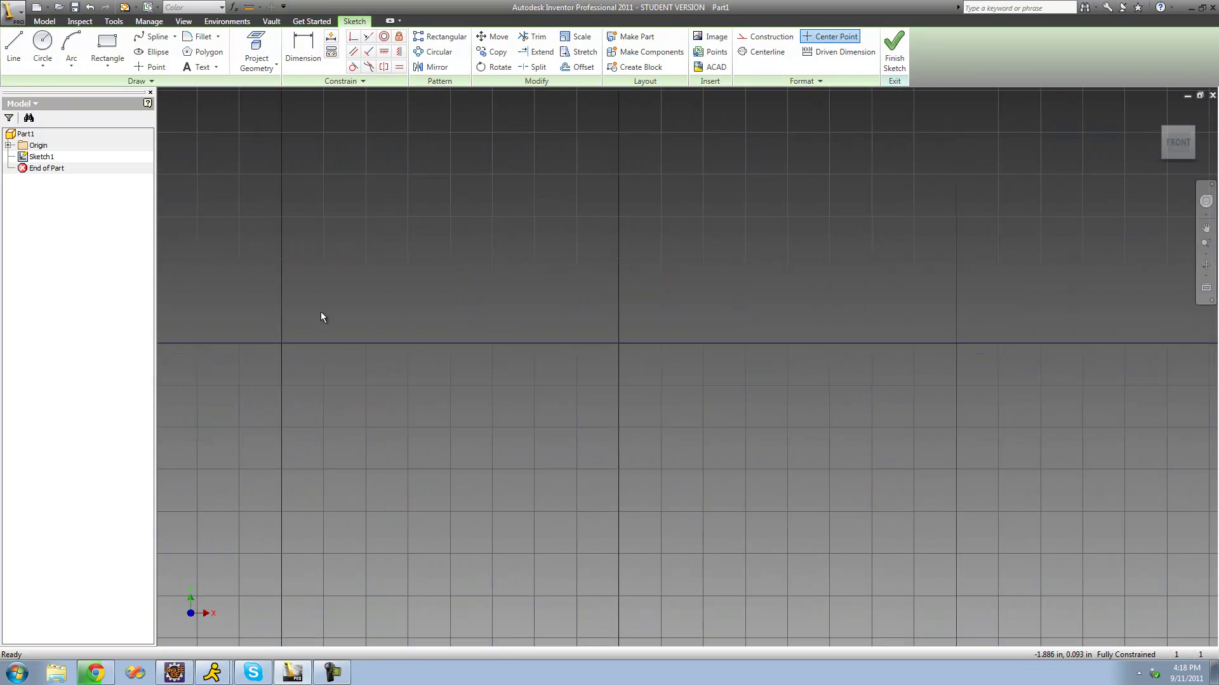
pyautogui.click(107, 44)
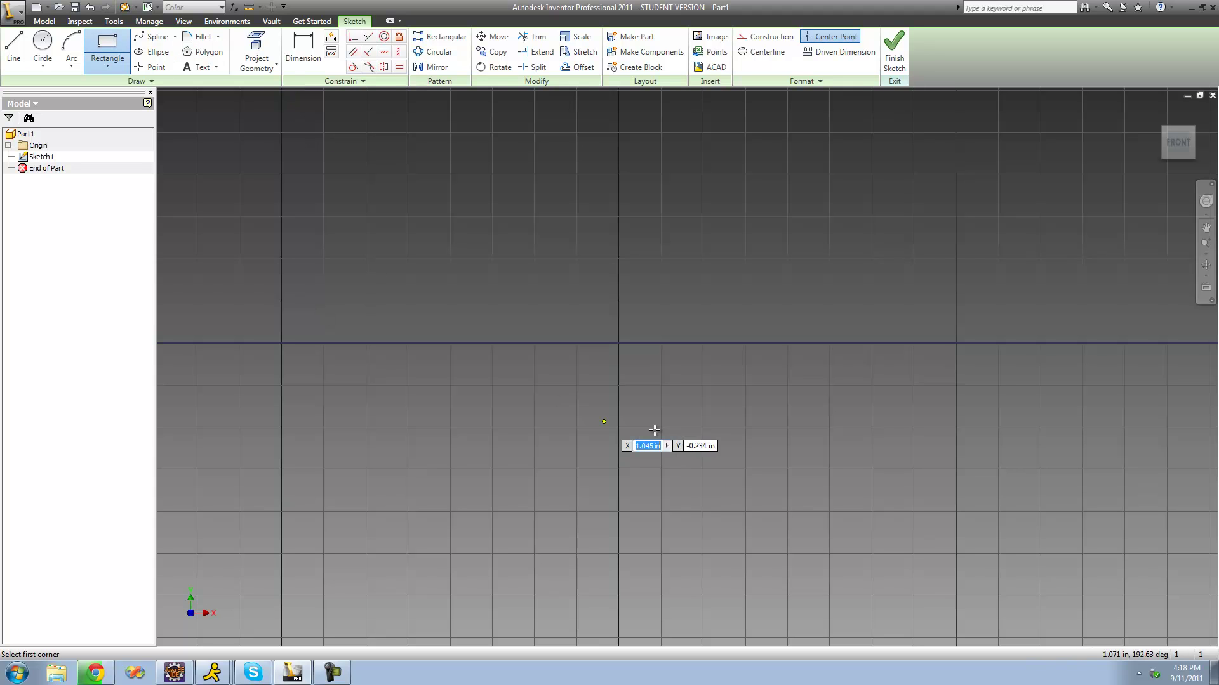
pyautogui.click(575, 373)
pyautogui.click(259, 174)
pyautogui.rightClick(684, 233)
pyautogui.click(705, 238)
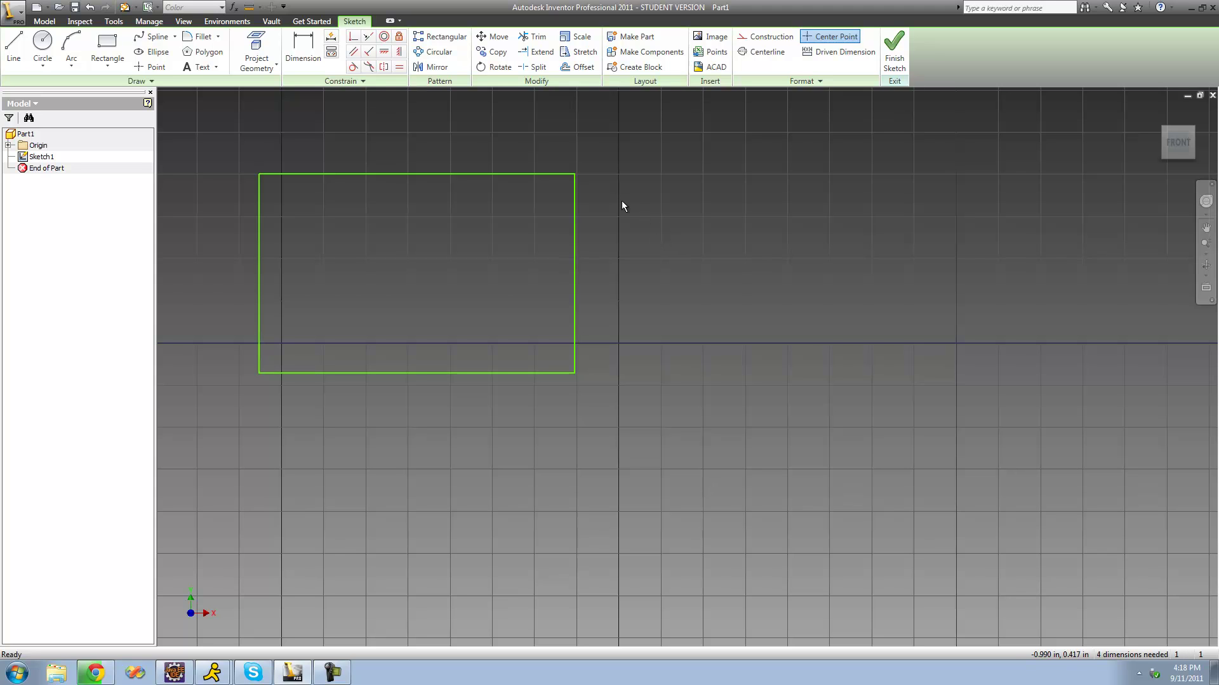
pyautogui.click(579, 53)
pyautogui.moveTo(234, 105); pyautogui.dragTo(283, 101)
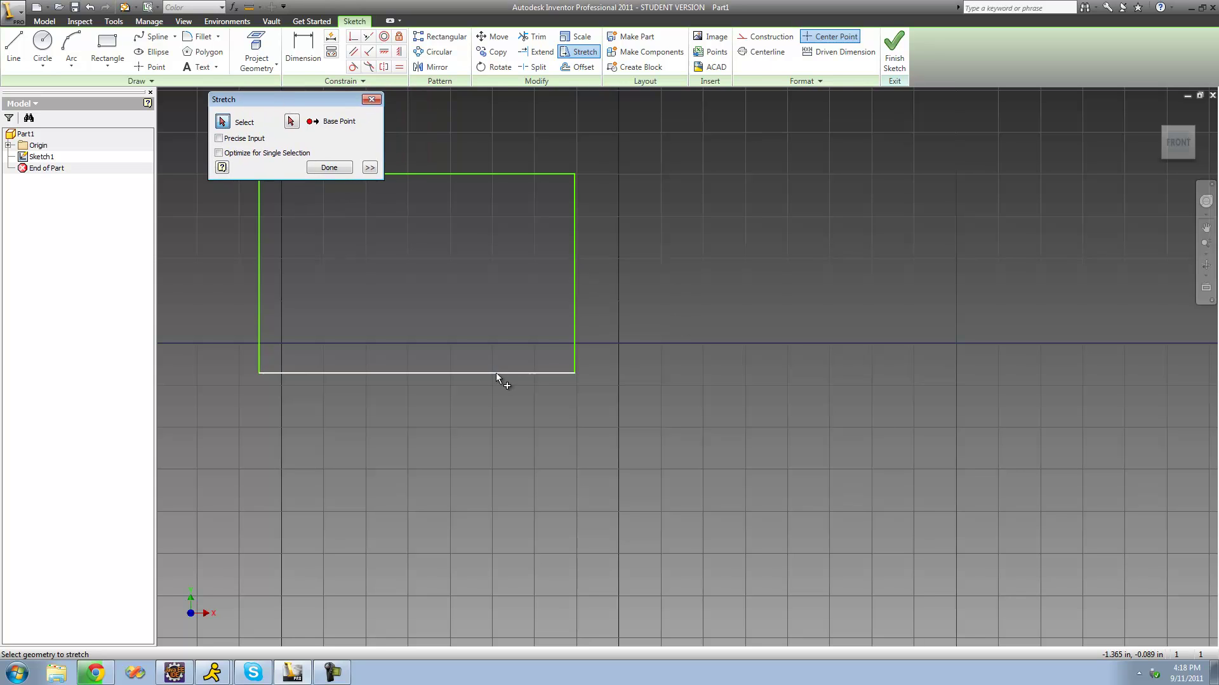
# - Select the rectangle's bottom and right edges to stretch from the lower-right corner base point
pyautogui.click(473, 374)
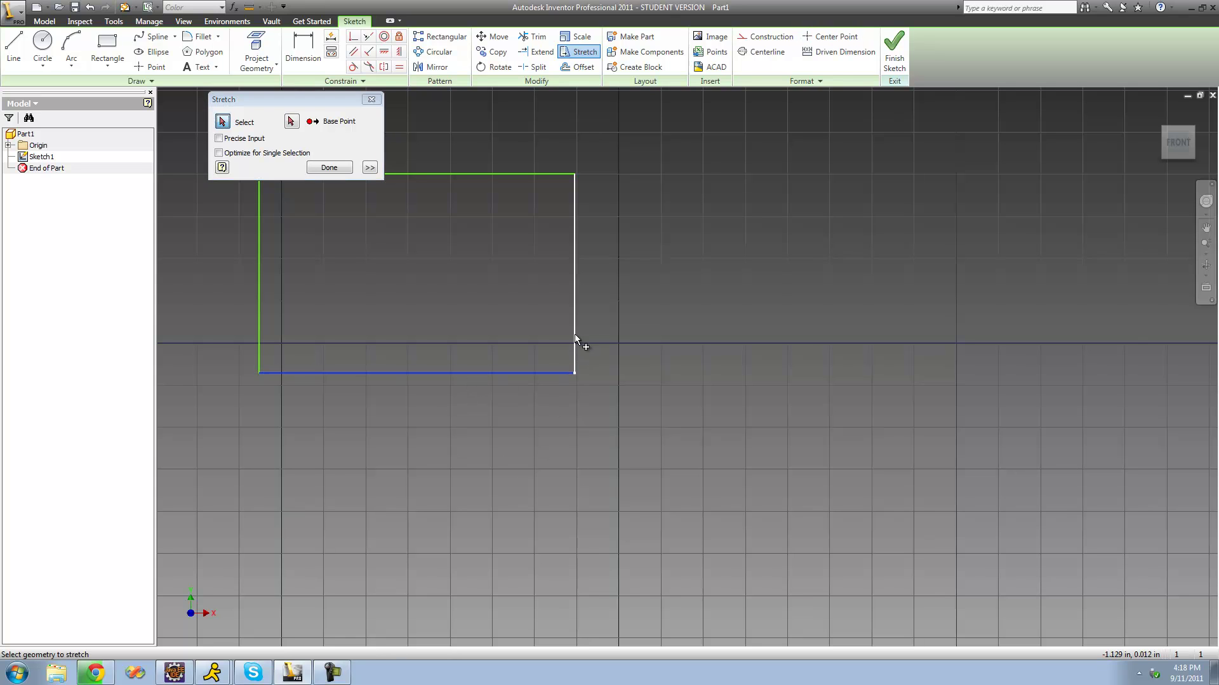
pyautogui.click(575, 338)
pyautogui.click(292, 122)
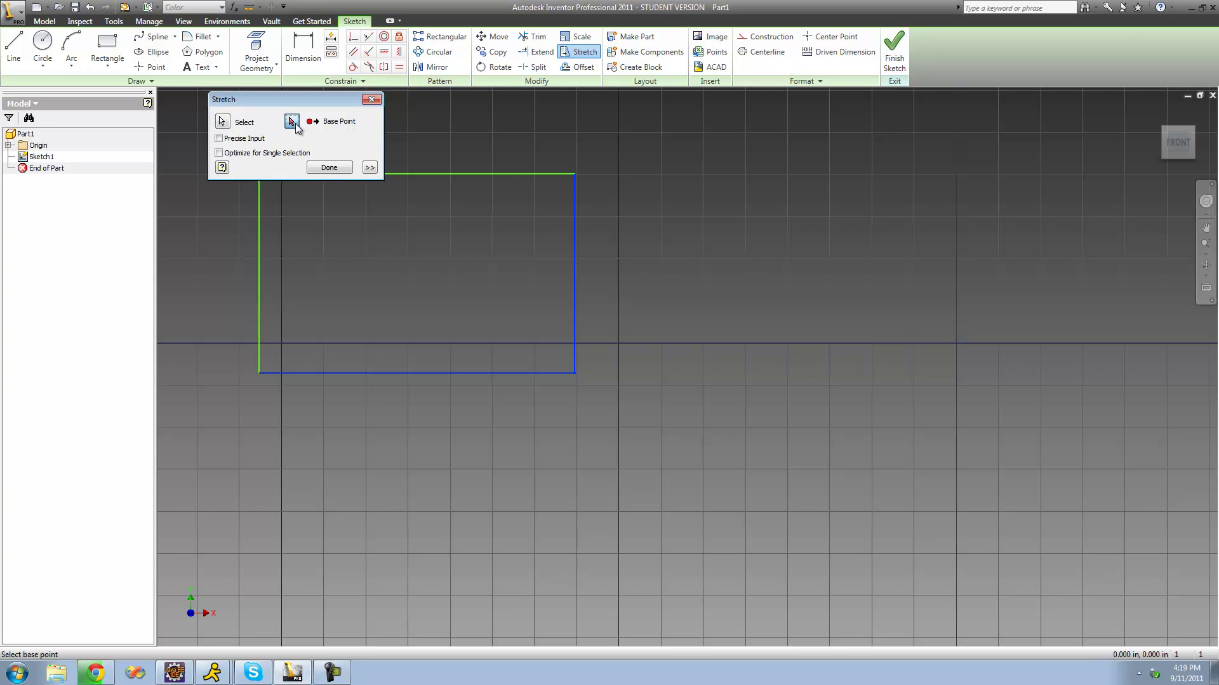
pyautogui.click(576, 373)
pyautogui.moveTo(605, 294); pyautogui.dragTo(650, 269)
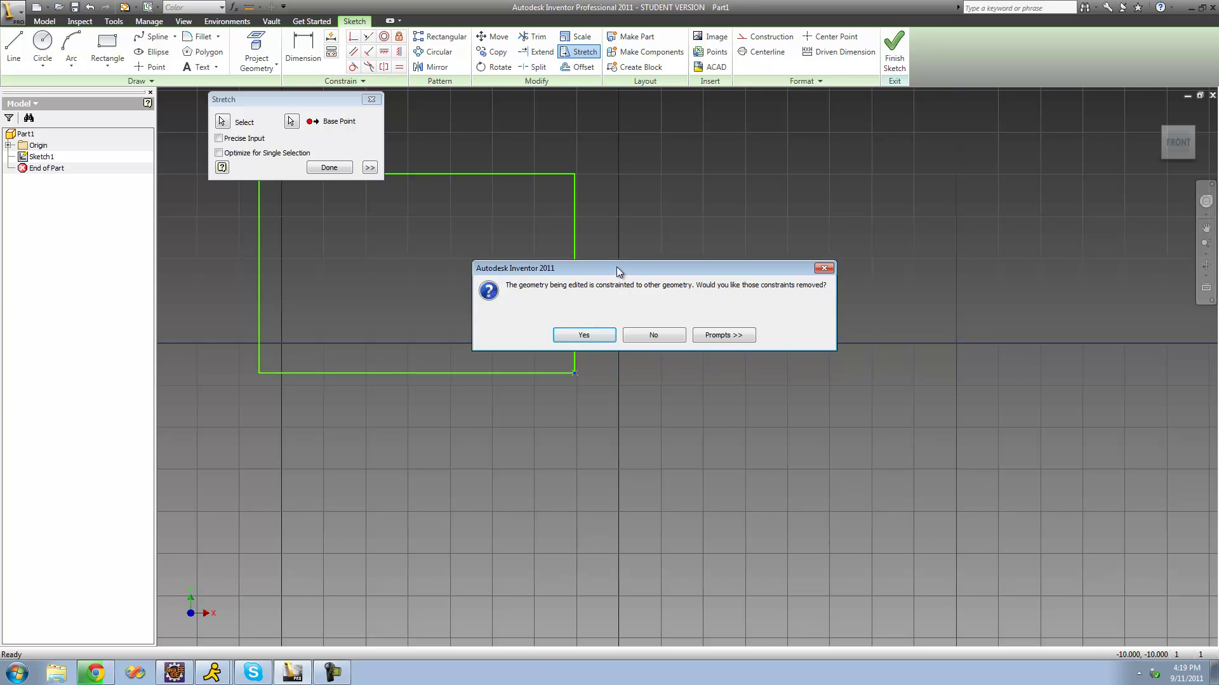
pyautogui.moveTo(615, 266); pyautogui.dragTo(832, 226)
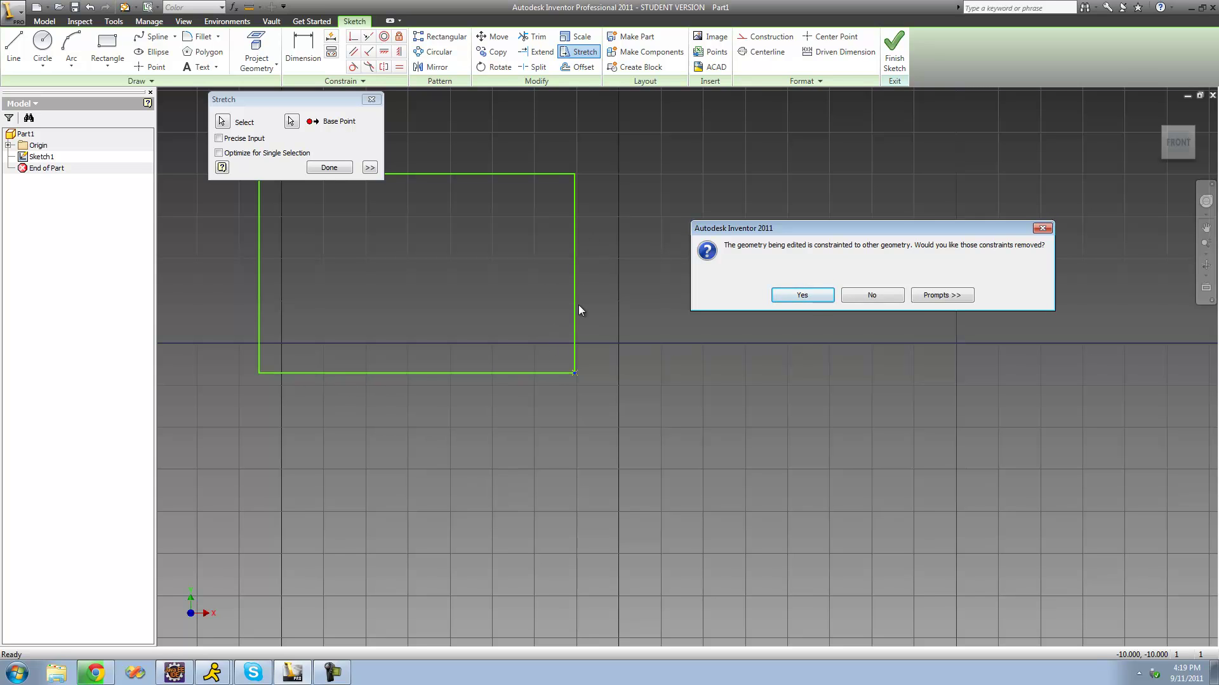
pyautogui.moveTo(827, 228); pyautogui.dragTo(762, 234)
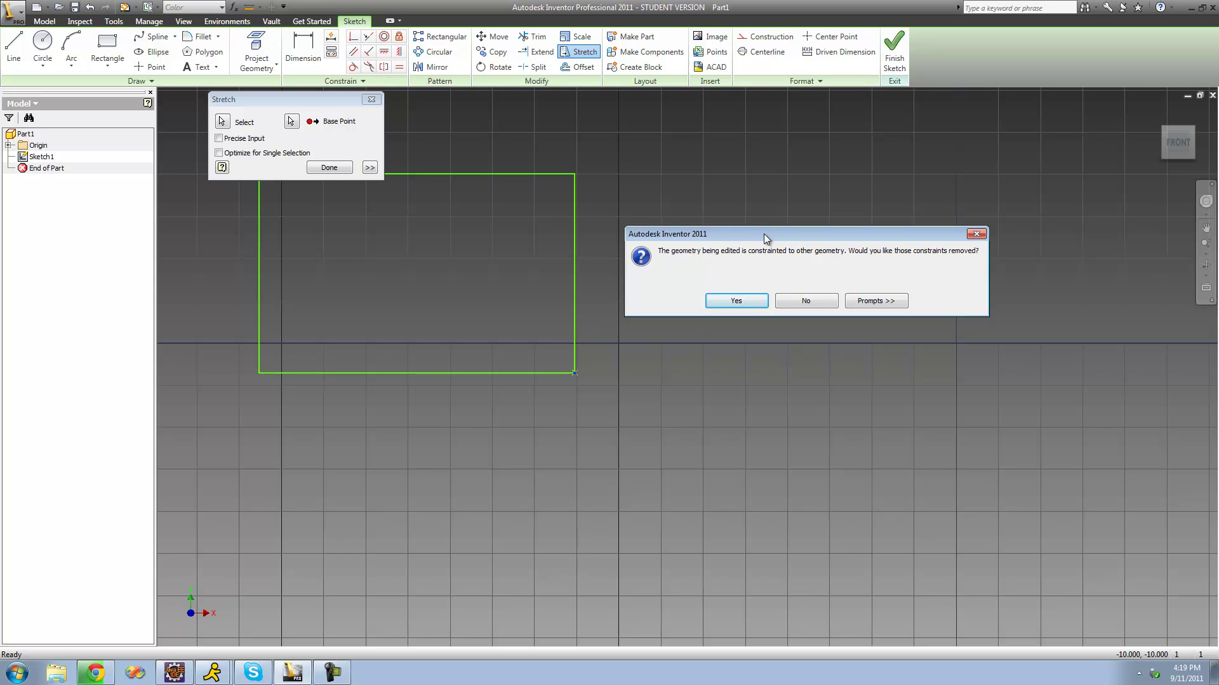
pyautogui.moveTo(763, 234); pyautogui.dragTo(733, 211)
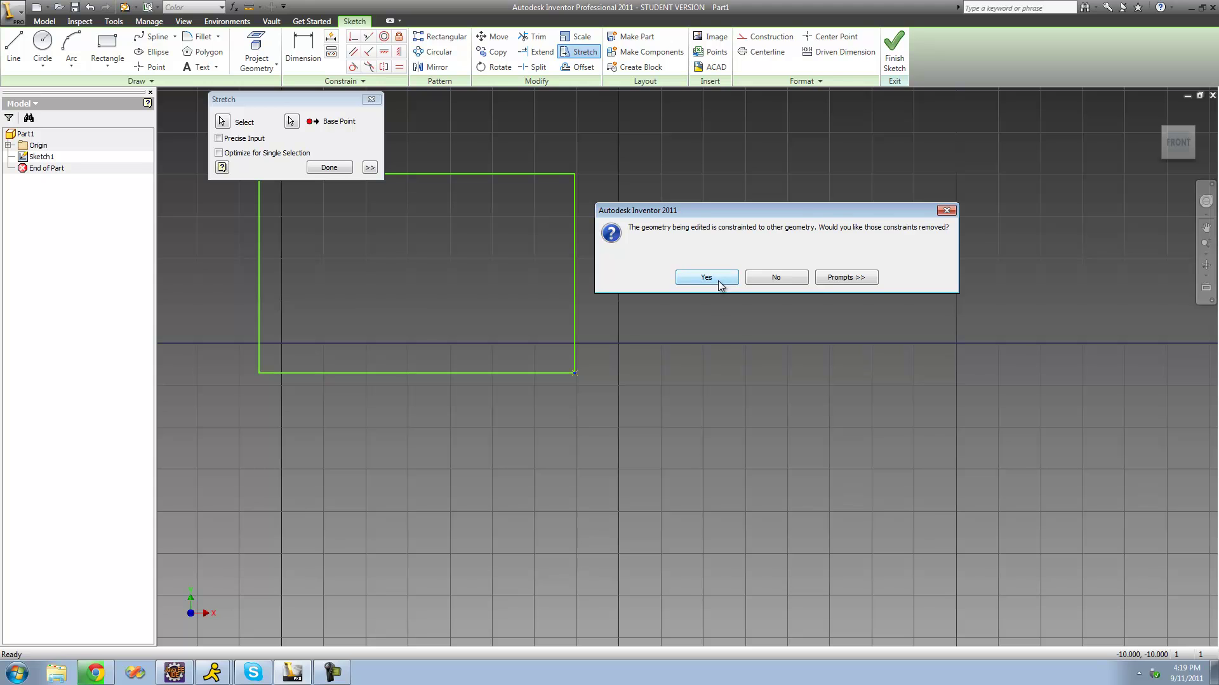
# - Remove the constraints and stretch the lower-right corner down and to the right
pyautogui.click(720, 283)
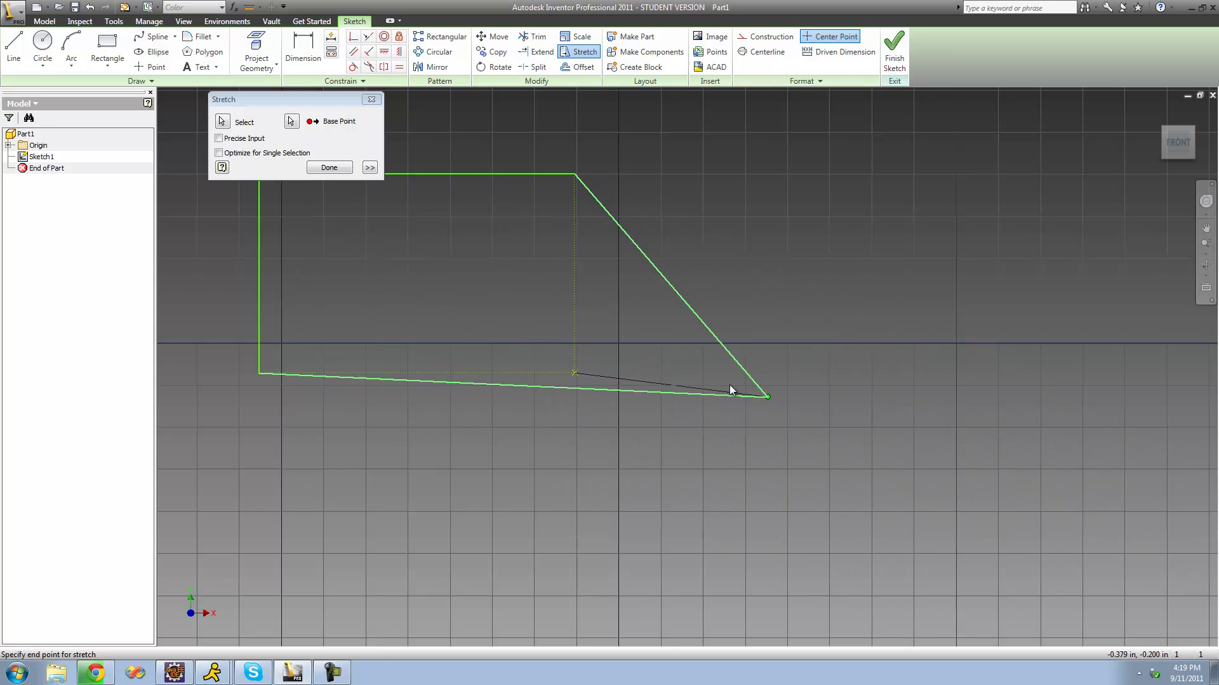
pyautogui.click(749, 443)
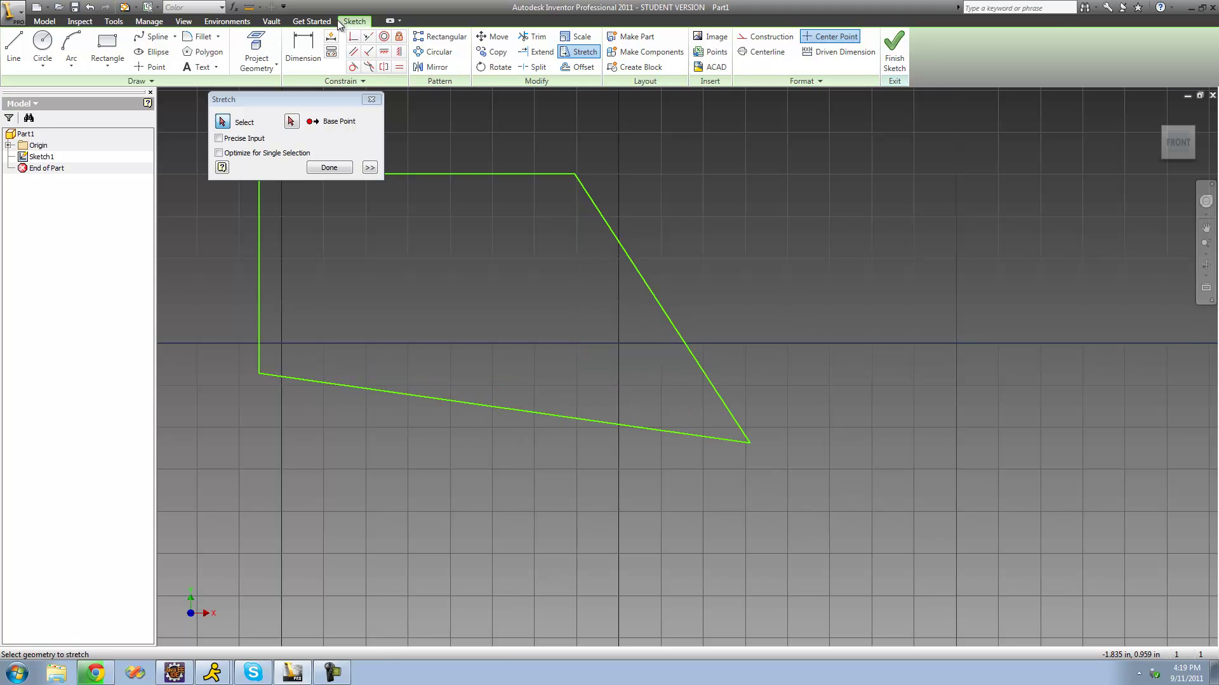
pyautogui.moveTo(301, 95); pyautogui.dragTo(748, 185)
pyautogui.click(817, 190)
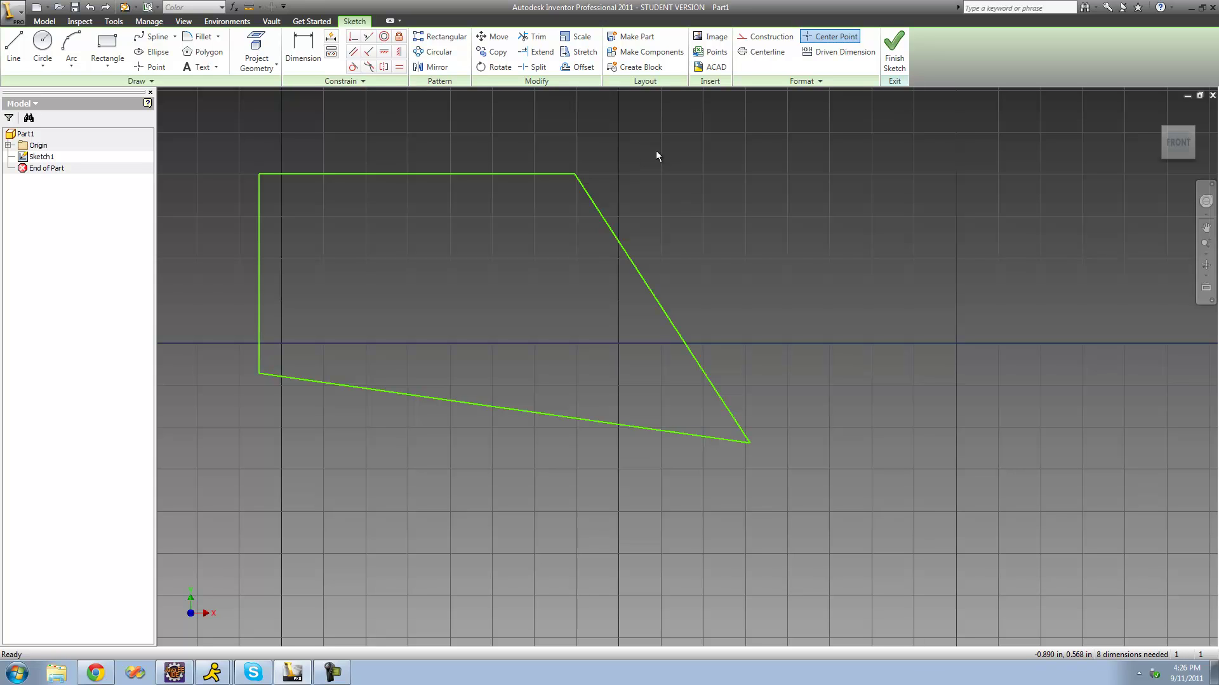
# - Offset the quadrilateral into successive nested loops inside it
pyautogui.press('o')
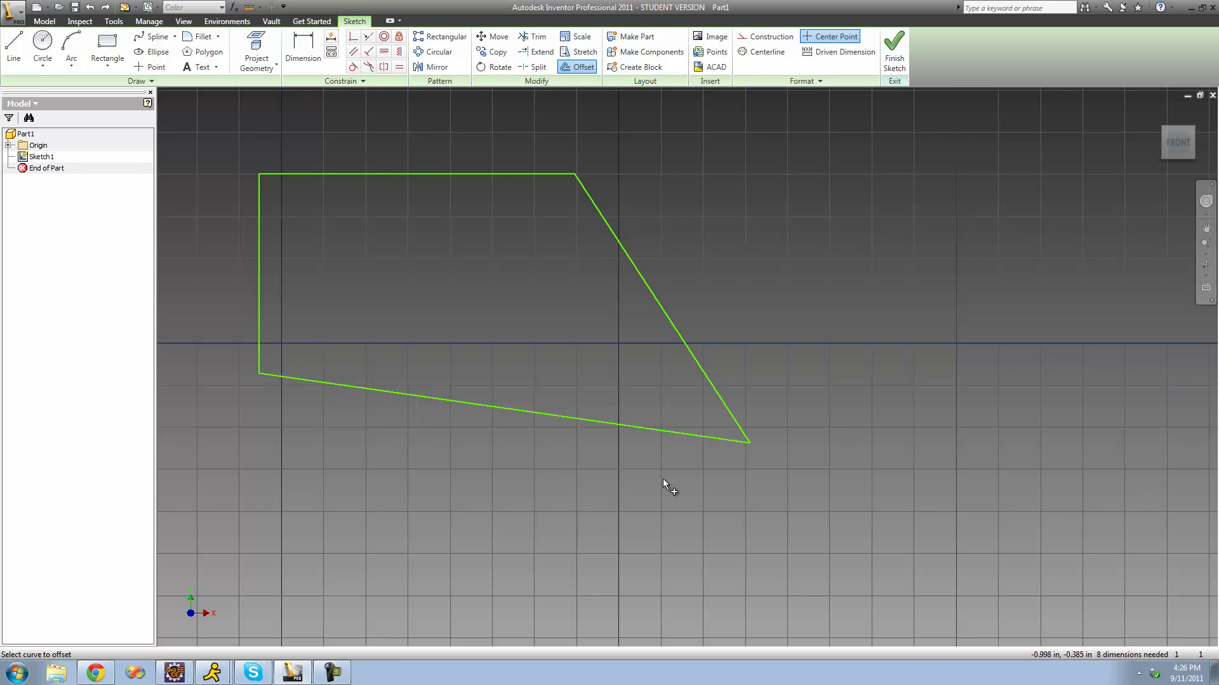
pyautogui.click(547, 415)
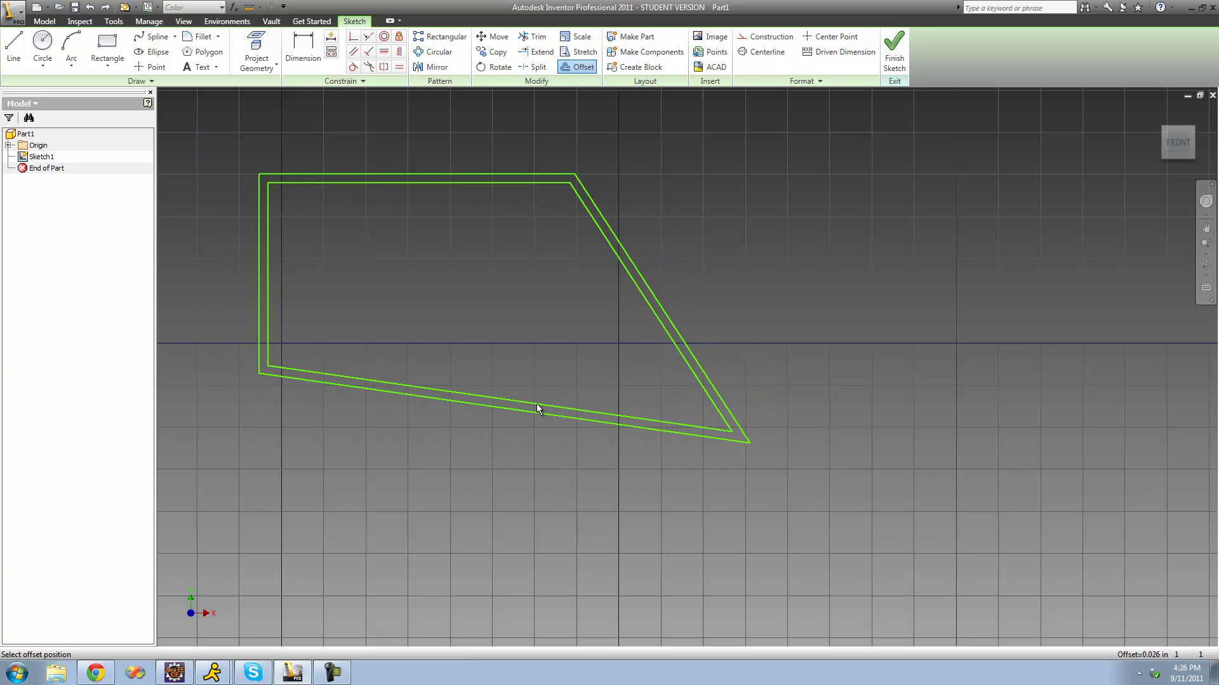
pyautogui.click(535, 403)
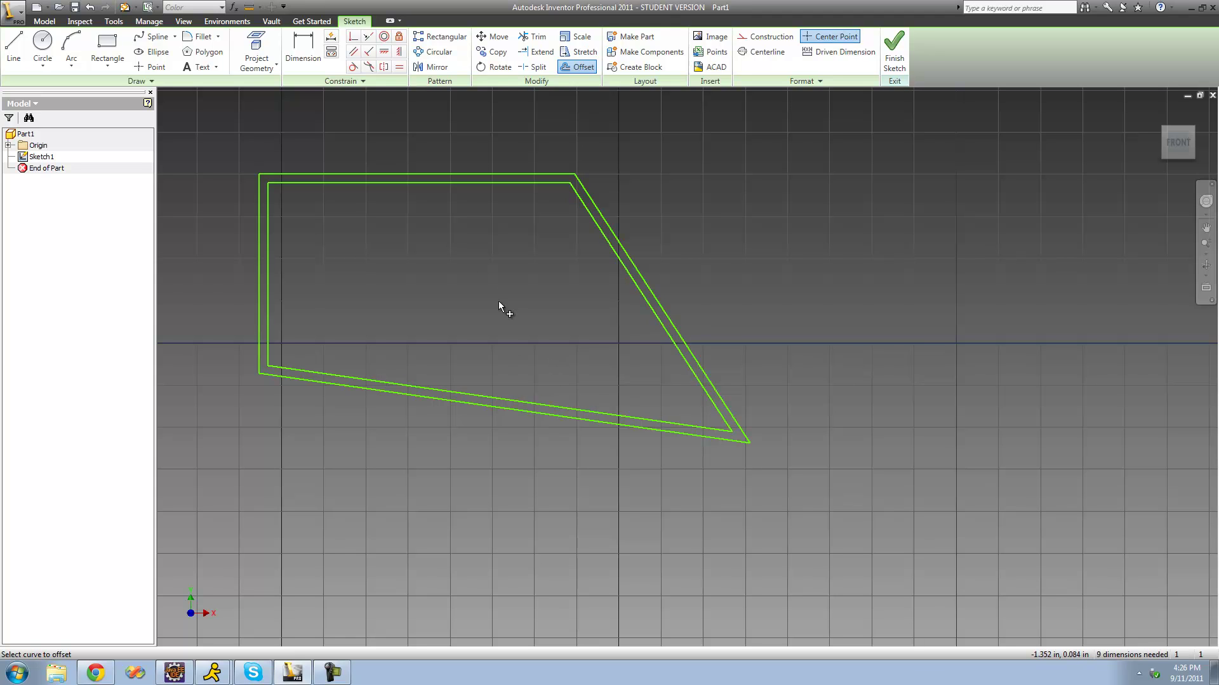
pyautogui.click(321, 373)
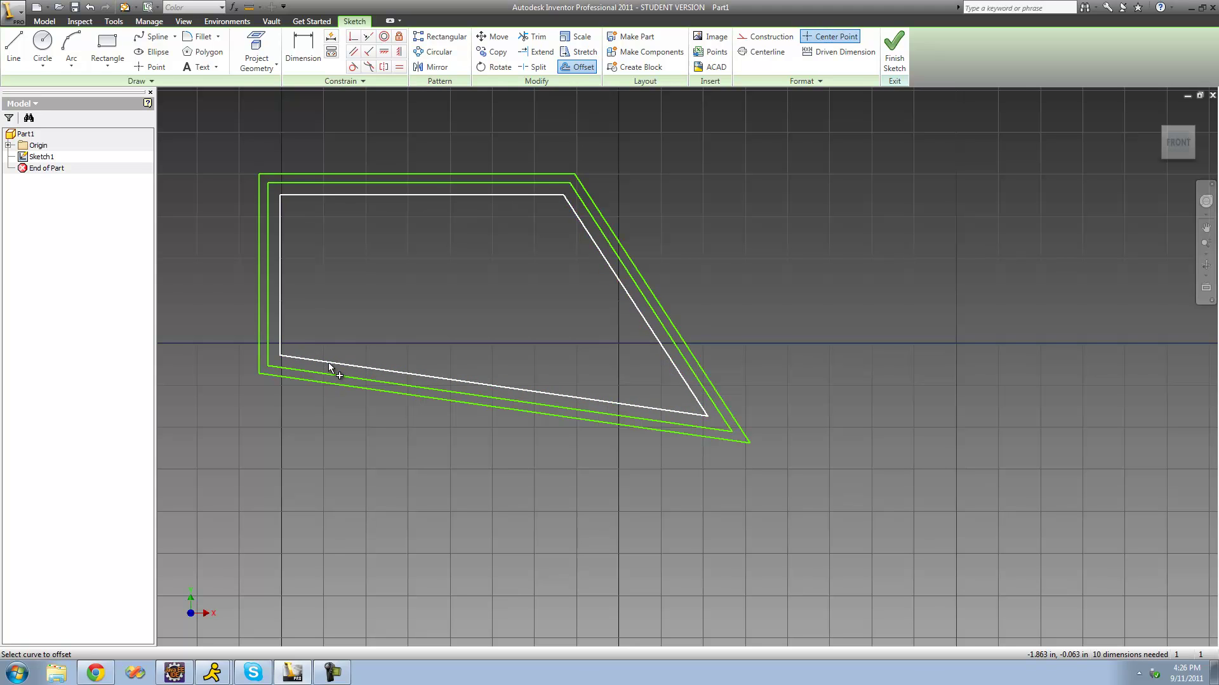
pyautogui.click(332, 352)
pyautogui.click(331, 352)
pyautogui.click(338, 341)
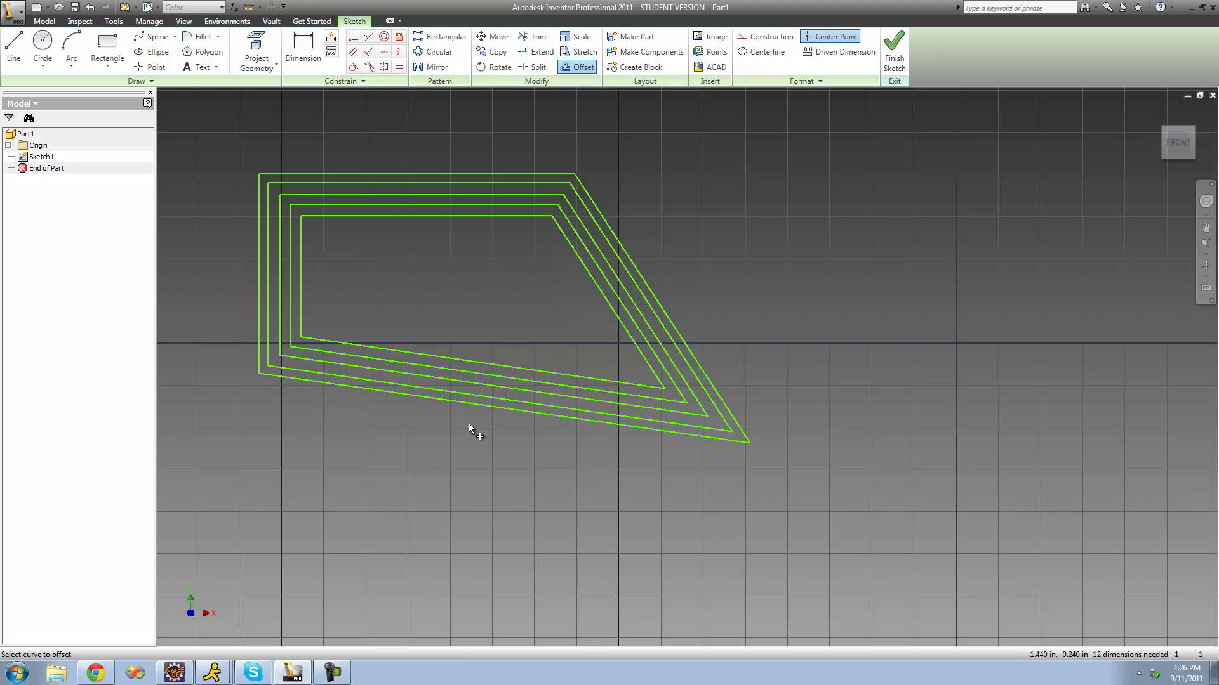
# - Add two successive offset loops outside the original quadrilateral
pyautogui.click(465, 402)
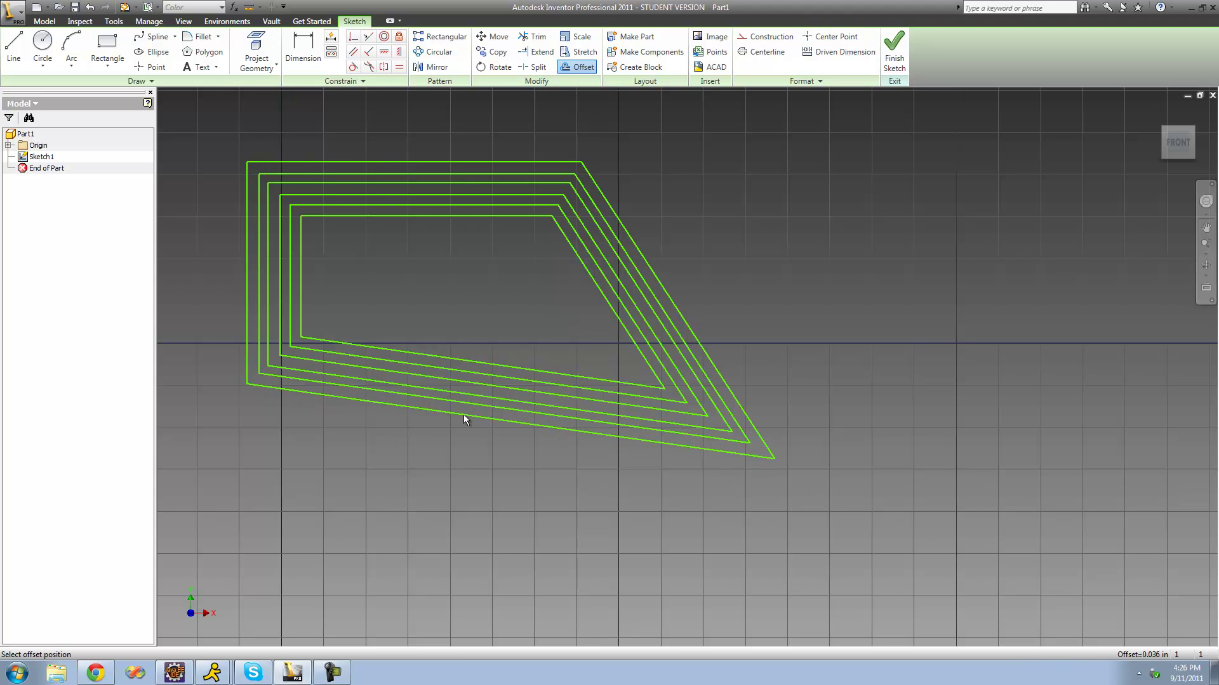
pyautogui.click(463, 414)
pyautogui.click(466, 414)
pyautogui.click(464, 427)
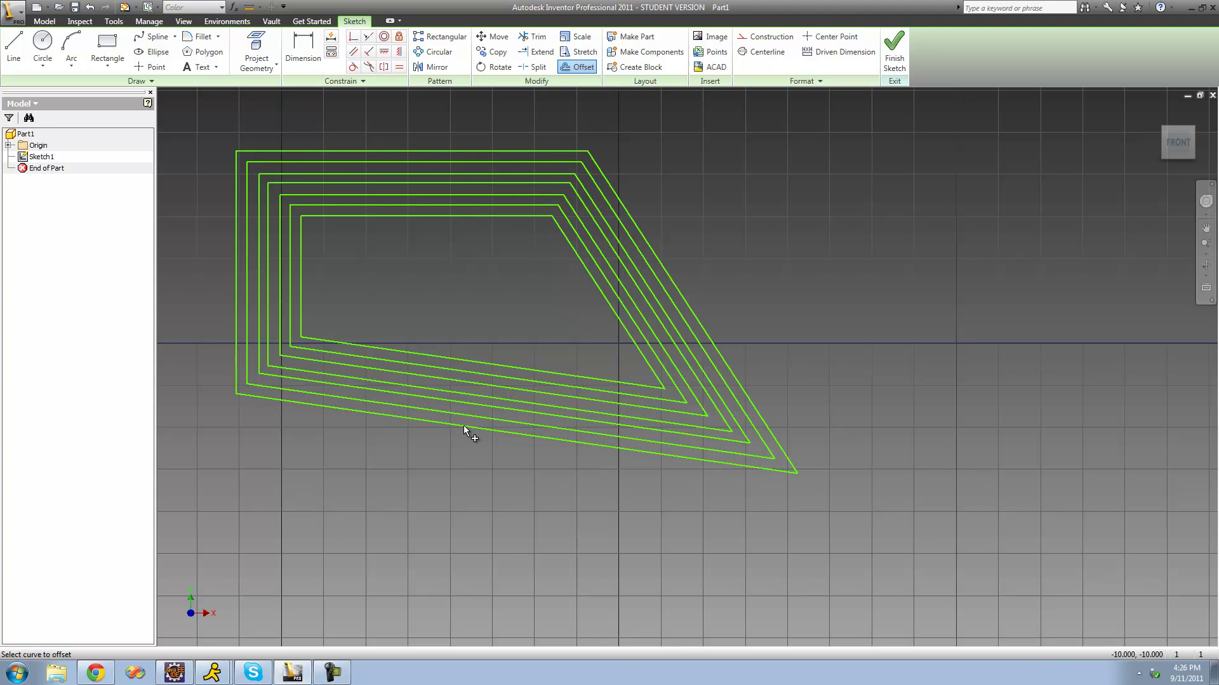
pyautogui.rightClick(717, 241)
pyautogui.click(746, 247)
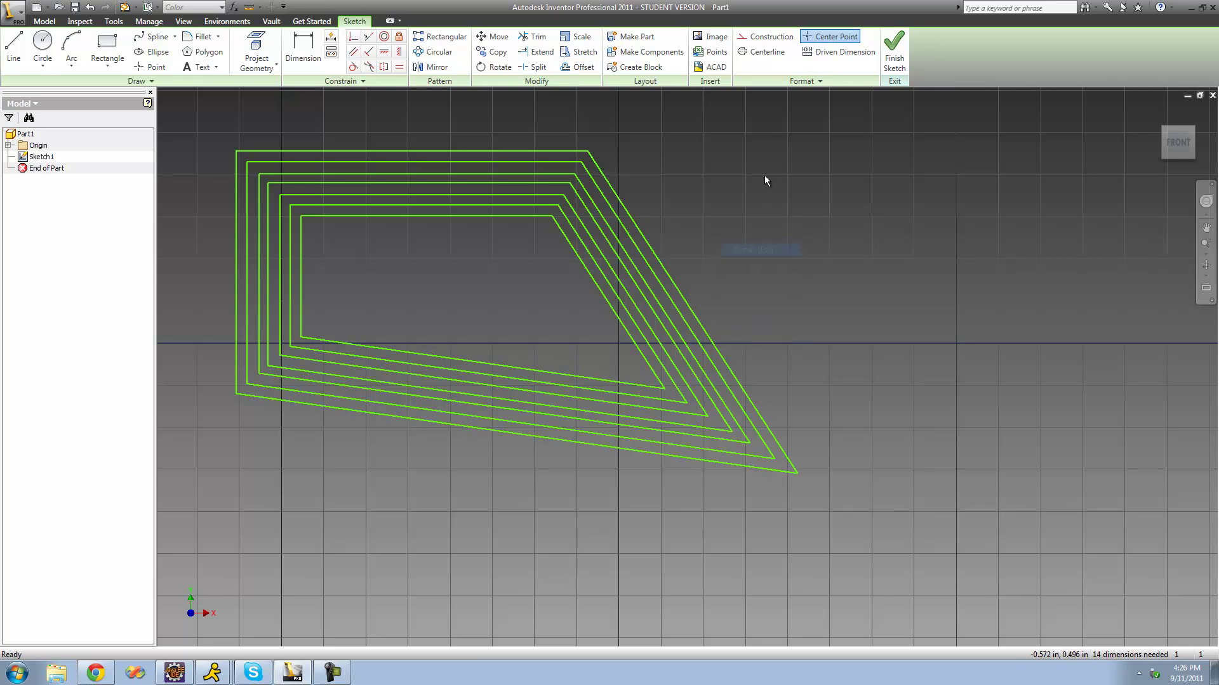